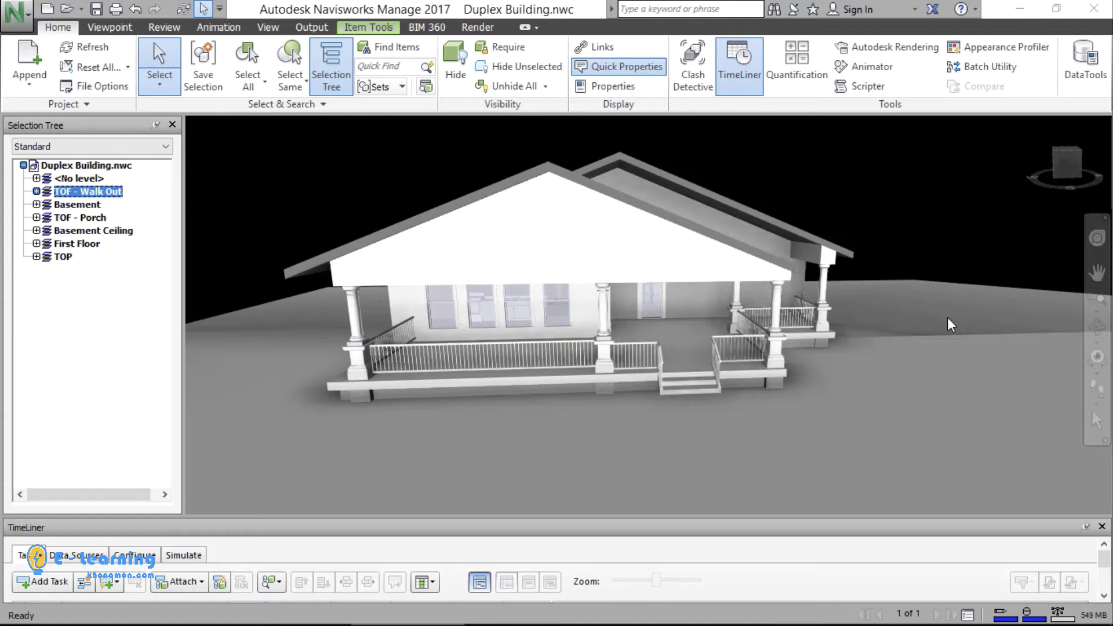
Pan and orbit around the house, then expand First Floor in the Selection Tree.
left_click_drag(947, 318, 914, 226)
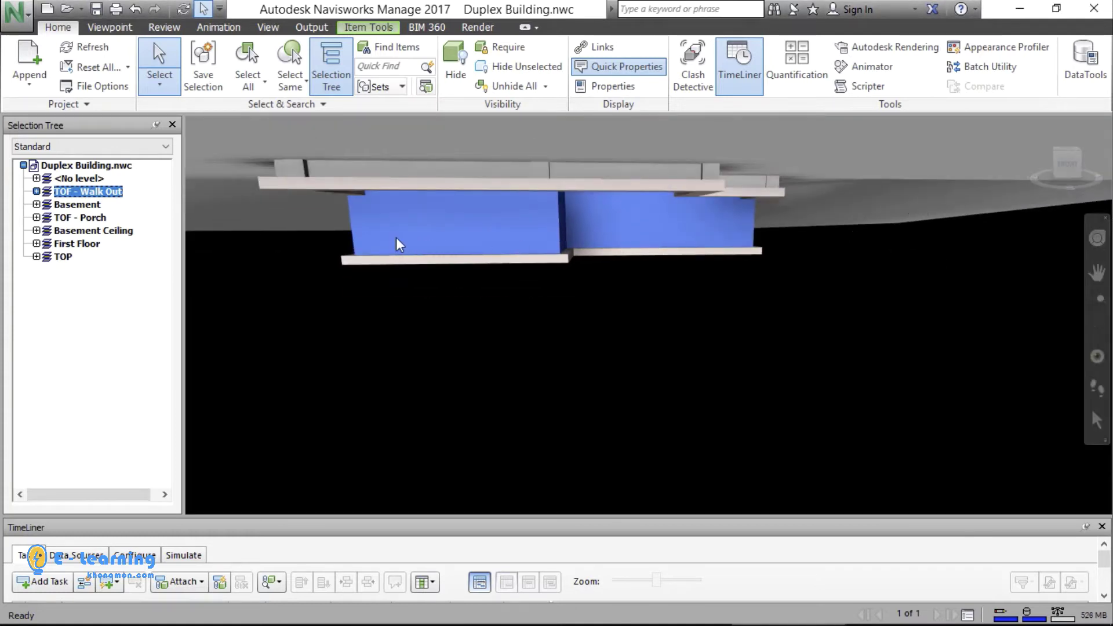
mouse_move(783, 238)
left_mouse_down()
mouse_move(763, 294)
mouse_move(766, 344)
left_mouse_up()
scroll(769, 329, "down", 2)
scroll(769, 330, "down", 3)
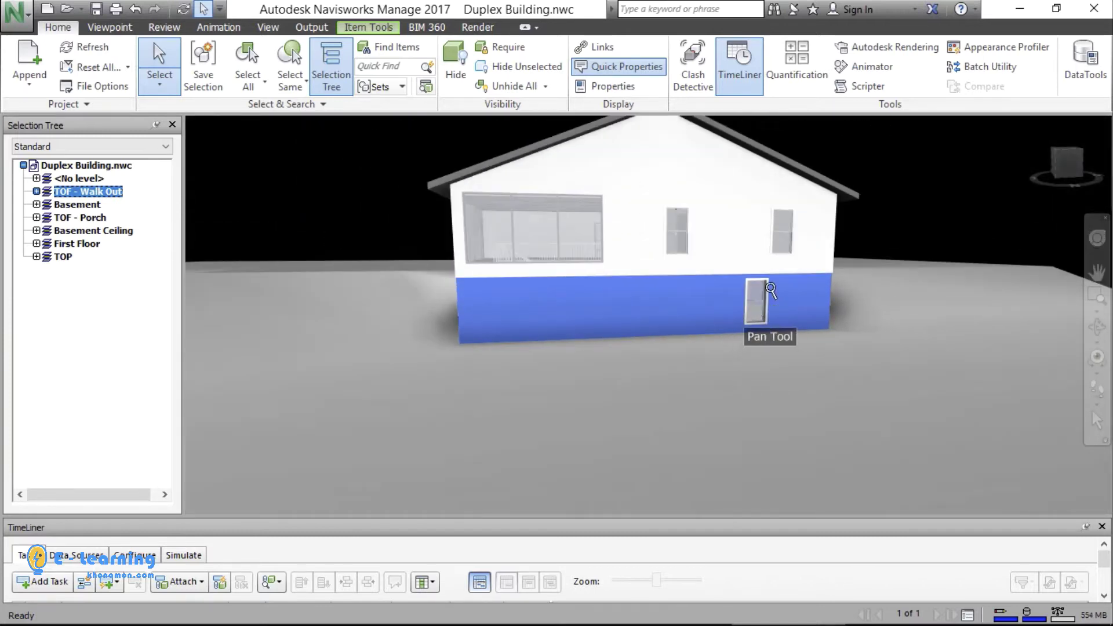
left_click_drag(770, 268, 738, 328)
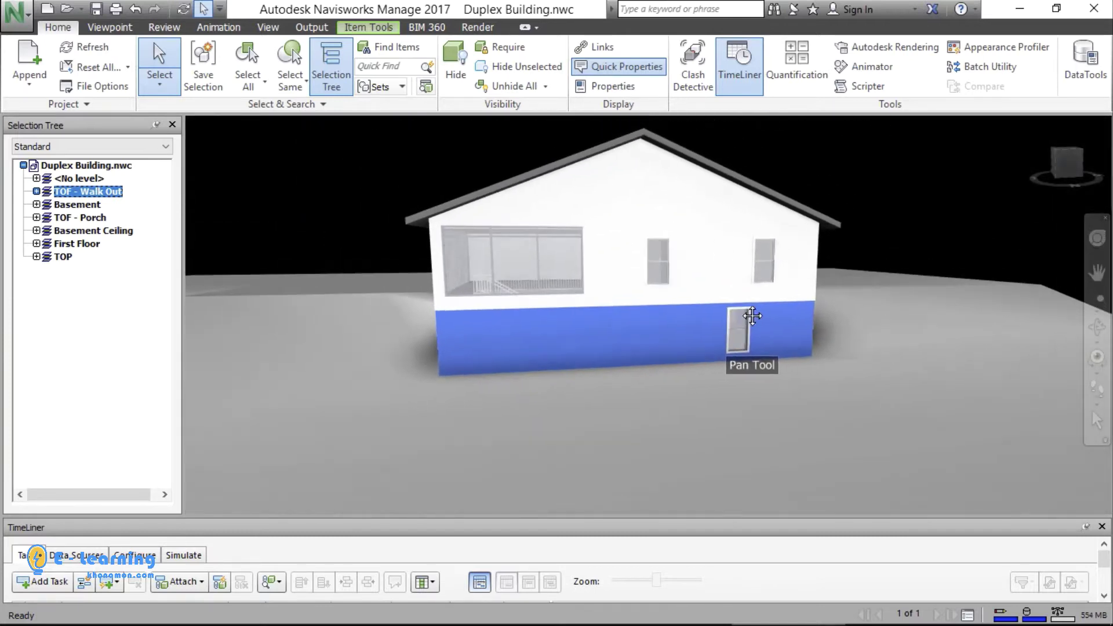
left_click(656, 349)
mouse_move(656, 349)
left_mouse_down()
mouse_move(740, 332)
mouse_move(442, 301)
mouse_move(354, 310)
left_mouse_up()
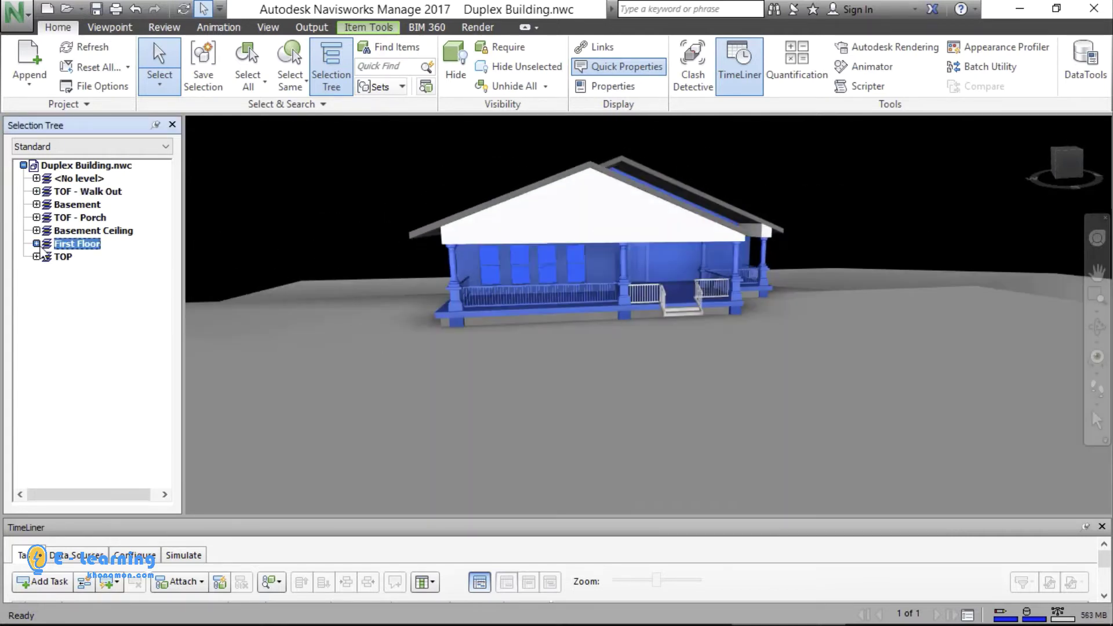
left_click(36, 243)
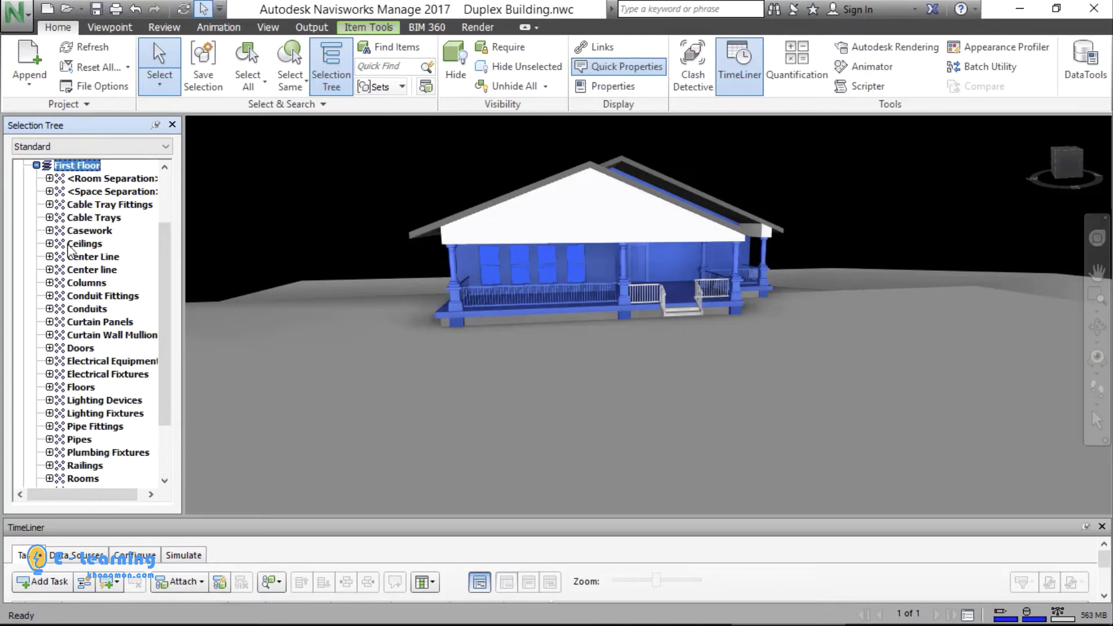
Highlight the first-floor Doors, Floors, Walls, Windows, Railings and roof level TOP, then clear the selection.
left_click(71, 348)
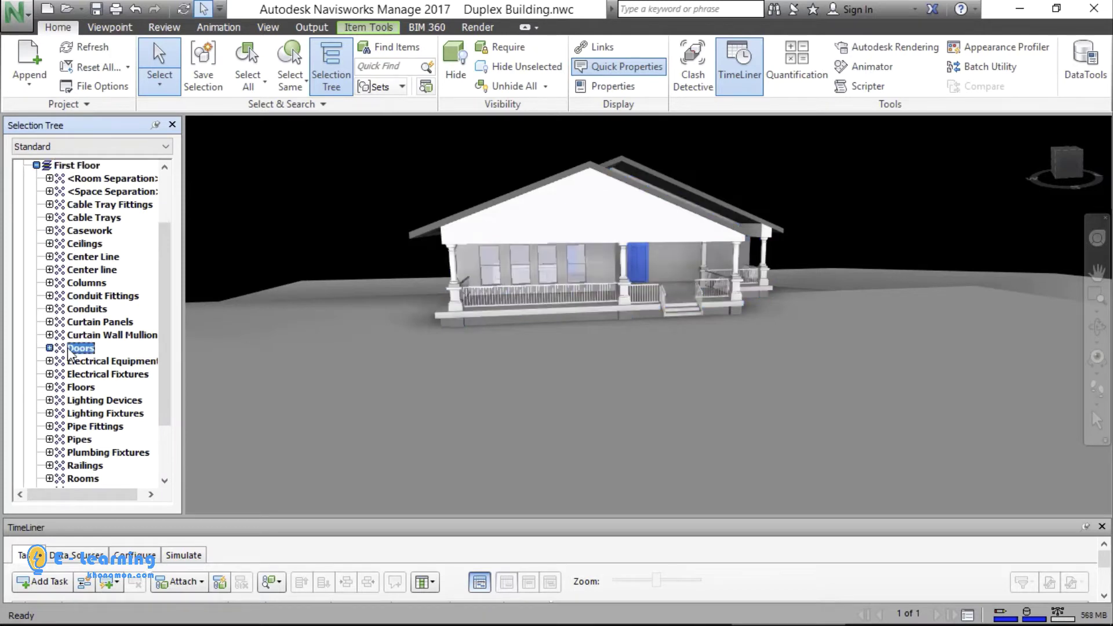
left_click(72, 387)
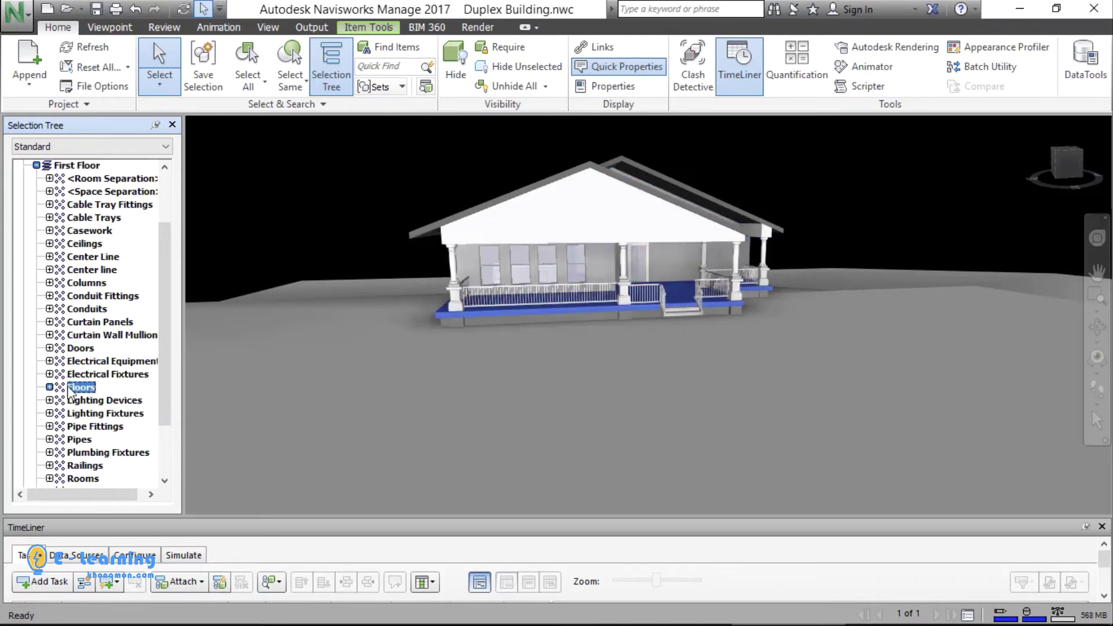
scroll(68, 391, "down", 2)
left_click(72, 452)
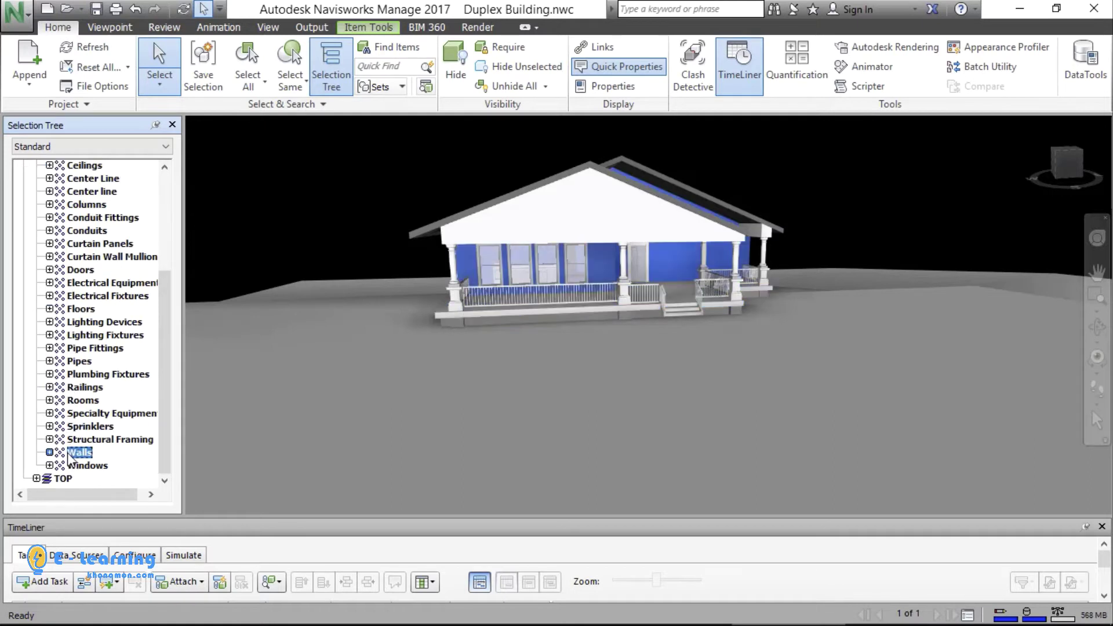
left_click(74, 470)
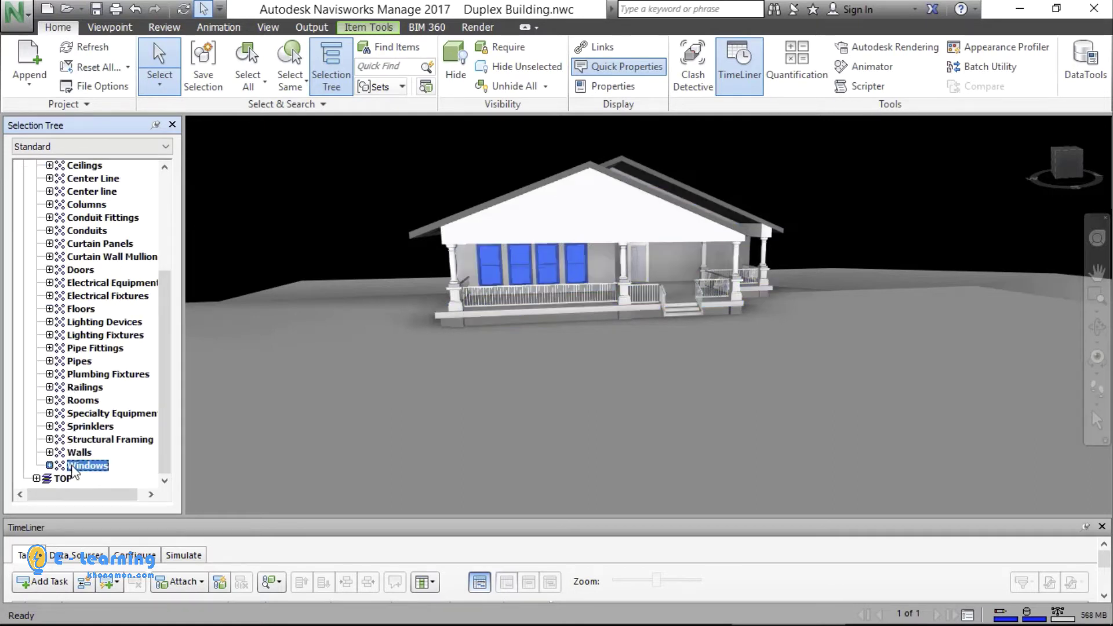
left_click(80, 392)
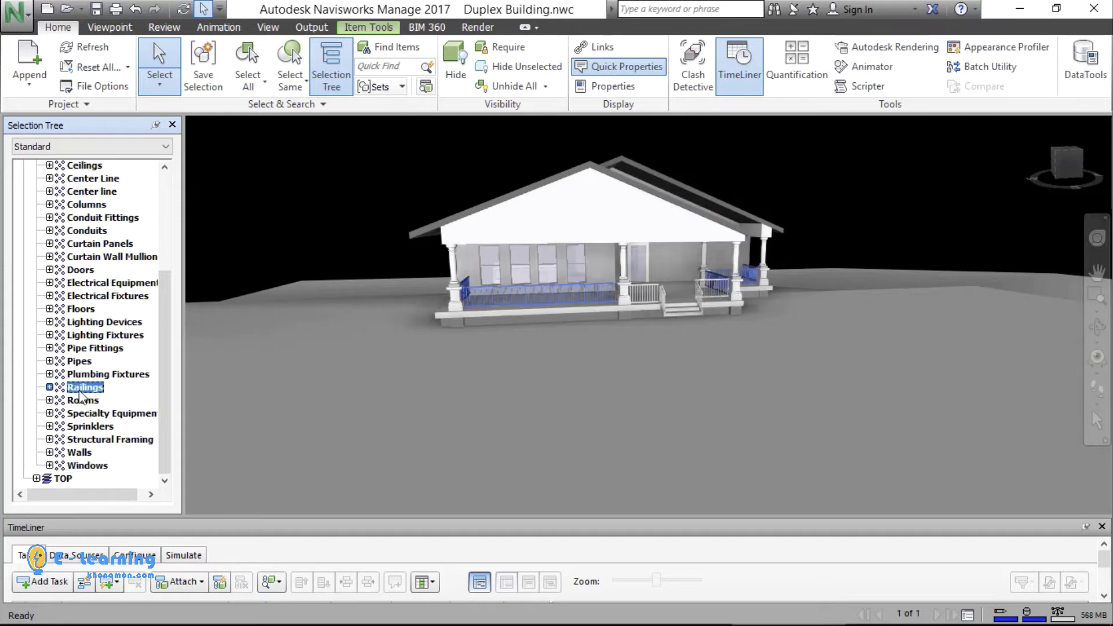
left_click(64, 479)
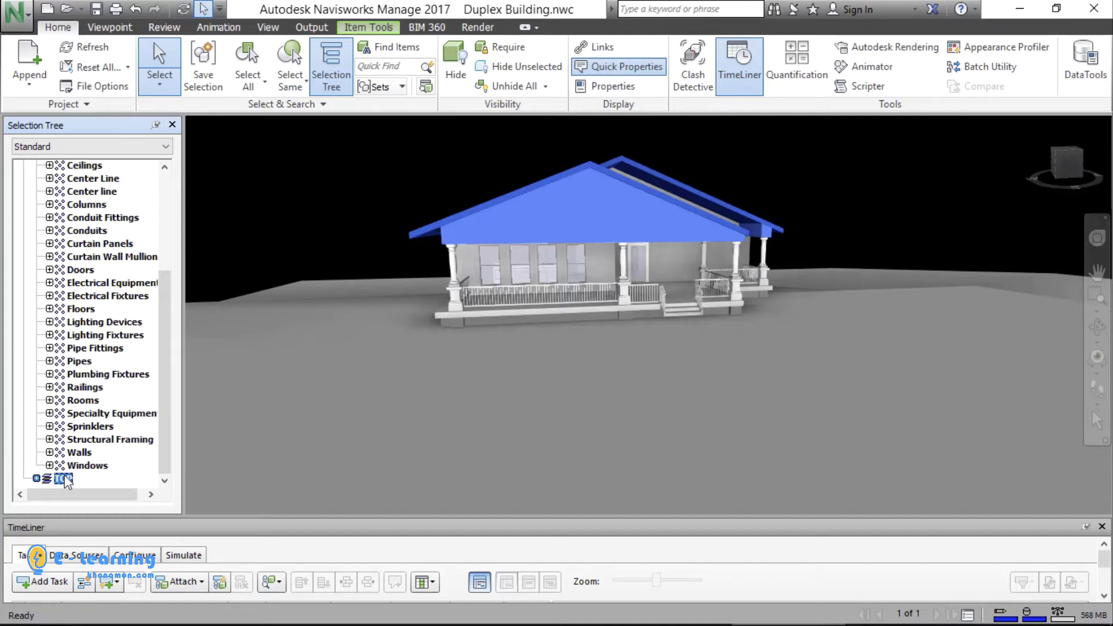
key("Escape")
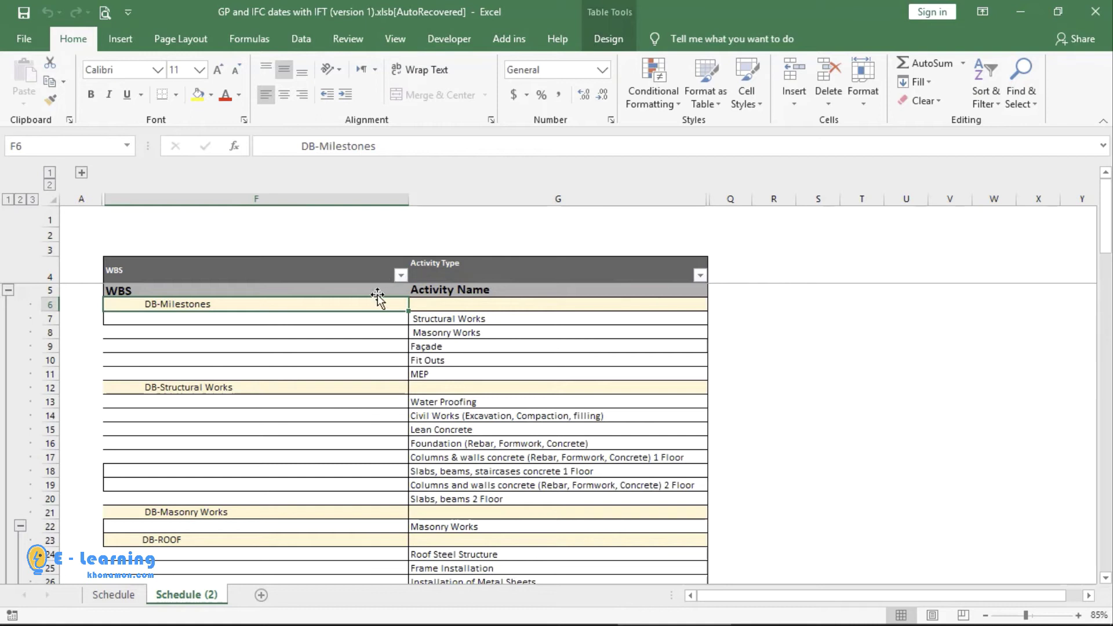
left_click(378, 290)
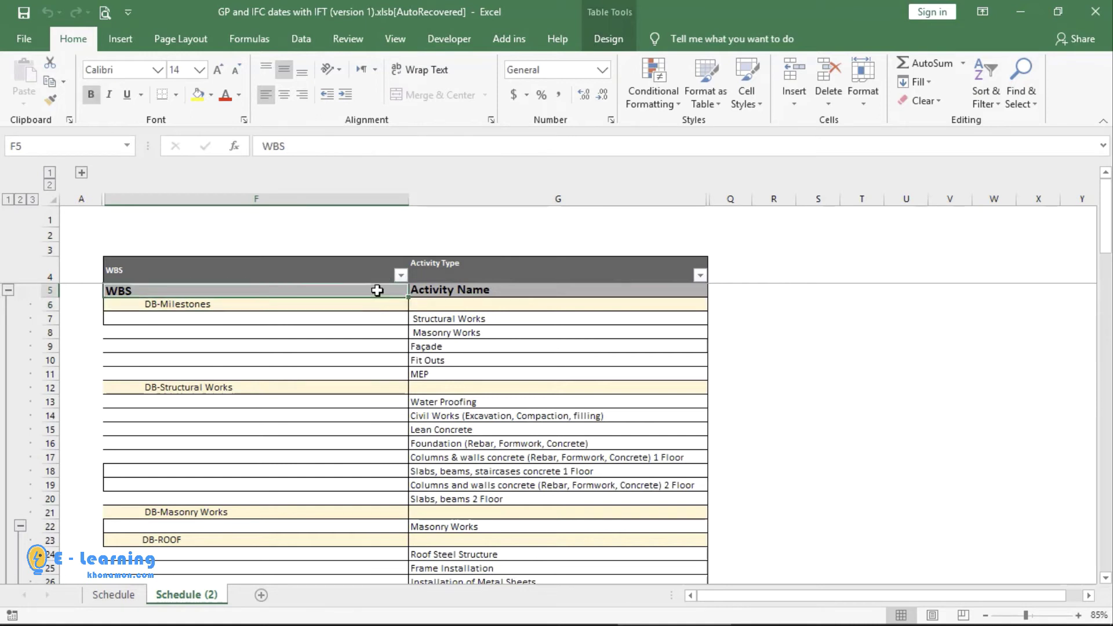
left_click(339, 201)
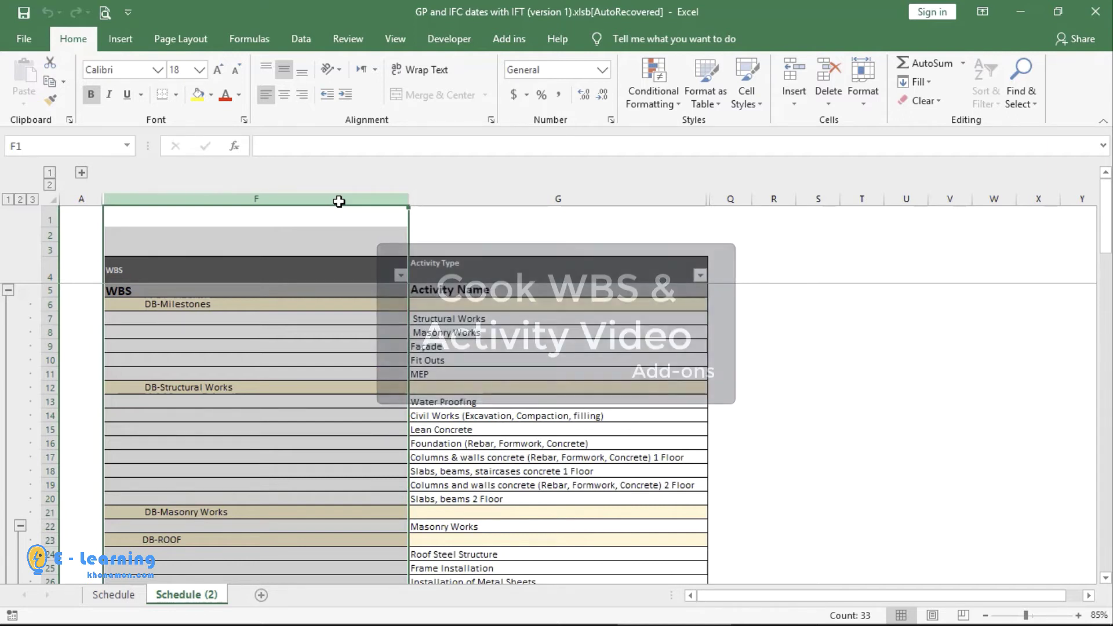
left_click(335, 302)
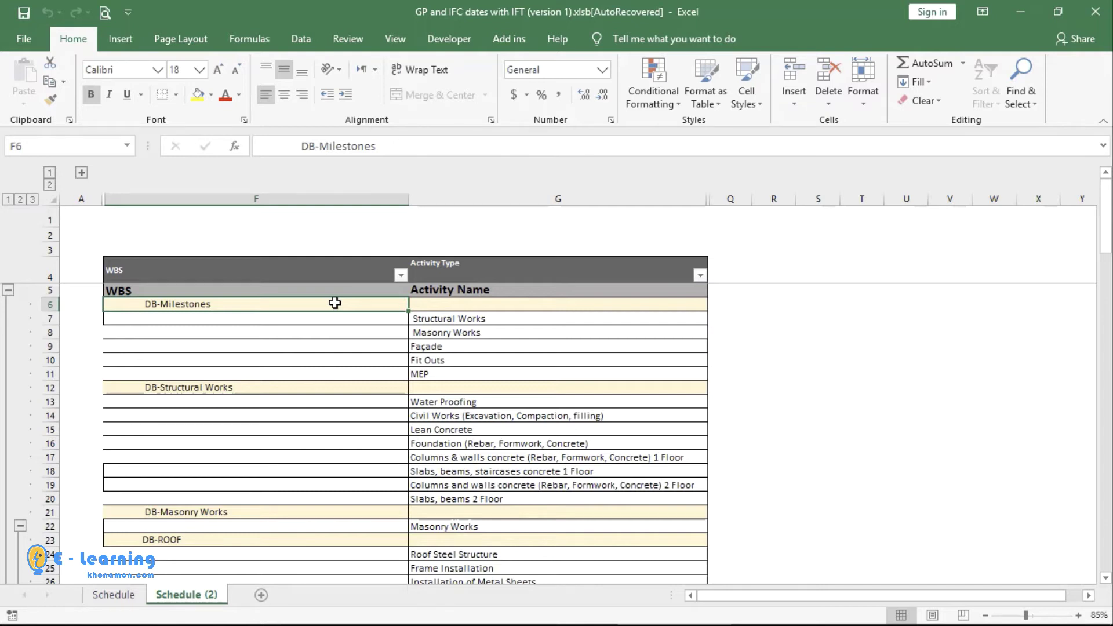
left_click(336, 384)
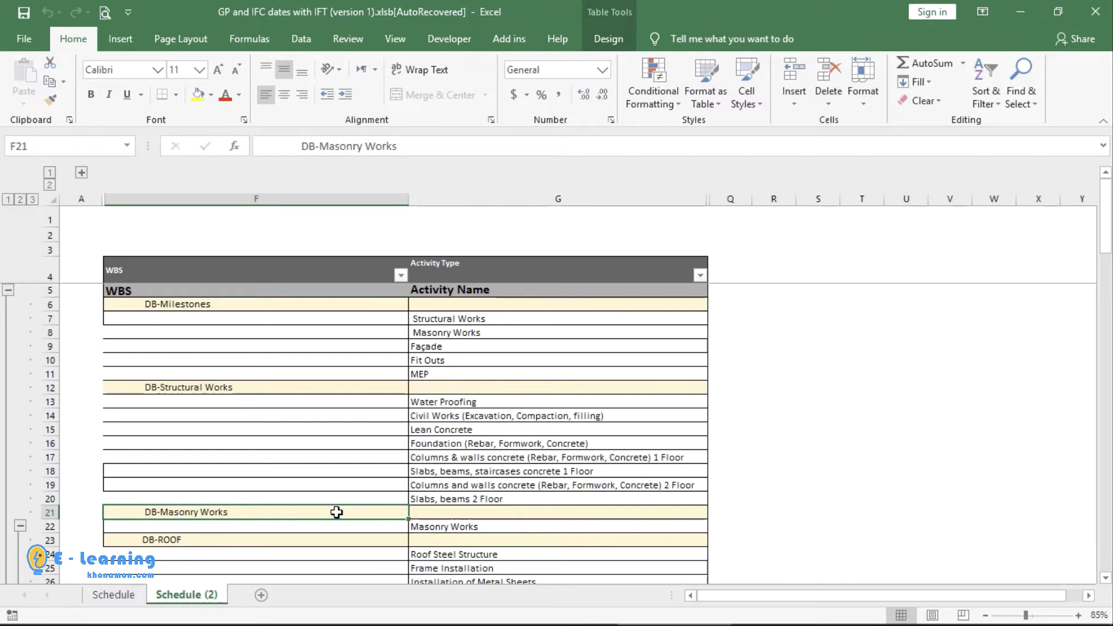
scroll(336, 512, "down", 3)
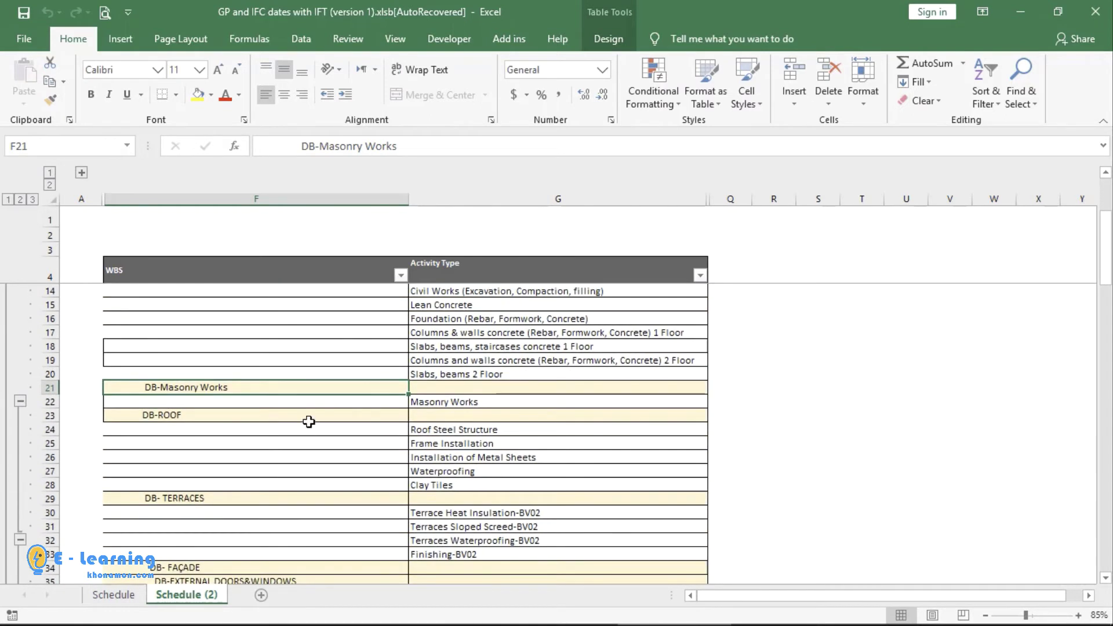
left_click(309, 419)
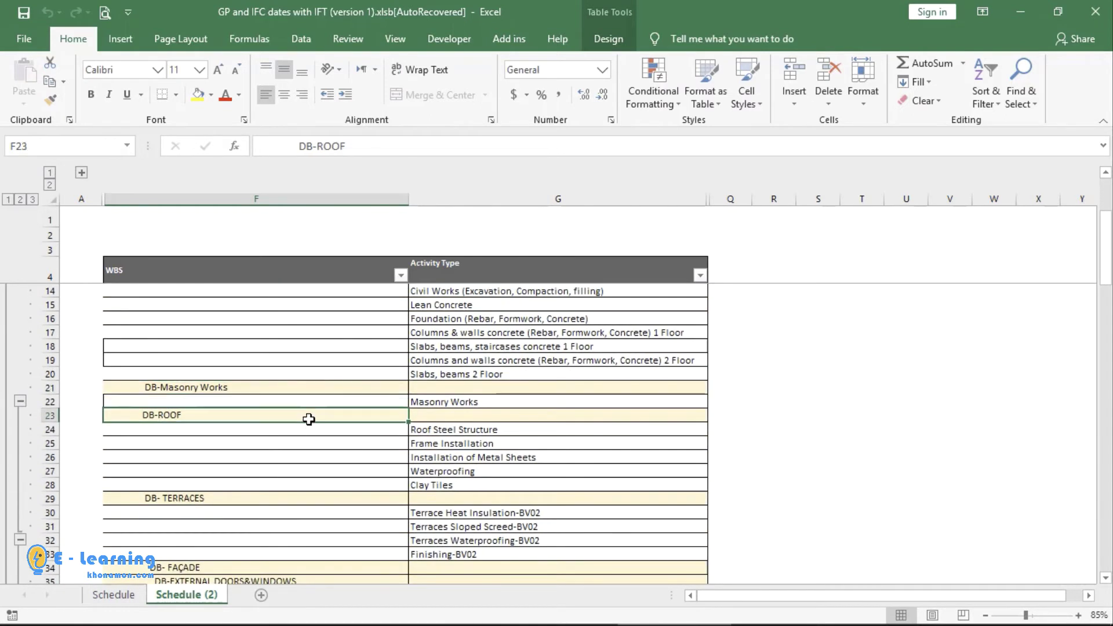
left_click(307, 498)
scroll(307, 498, "down", 2)
left_click(313, 484)
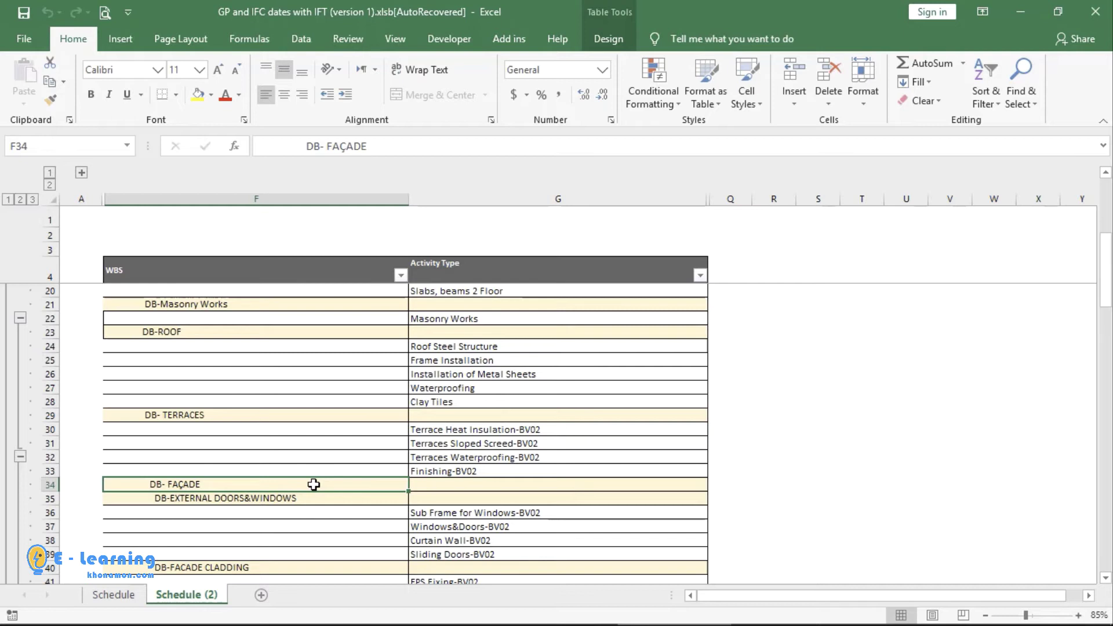
scroll(313, 484, "down", 20)
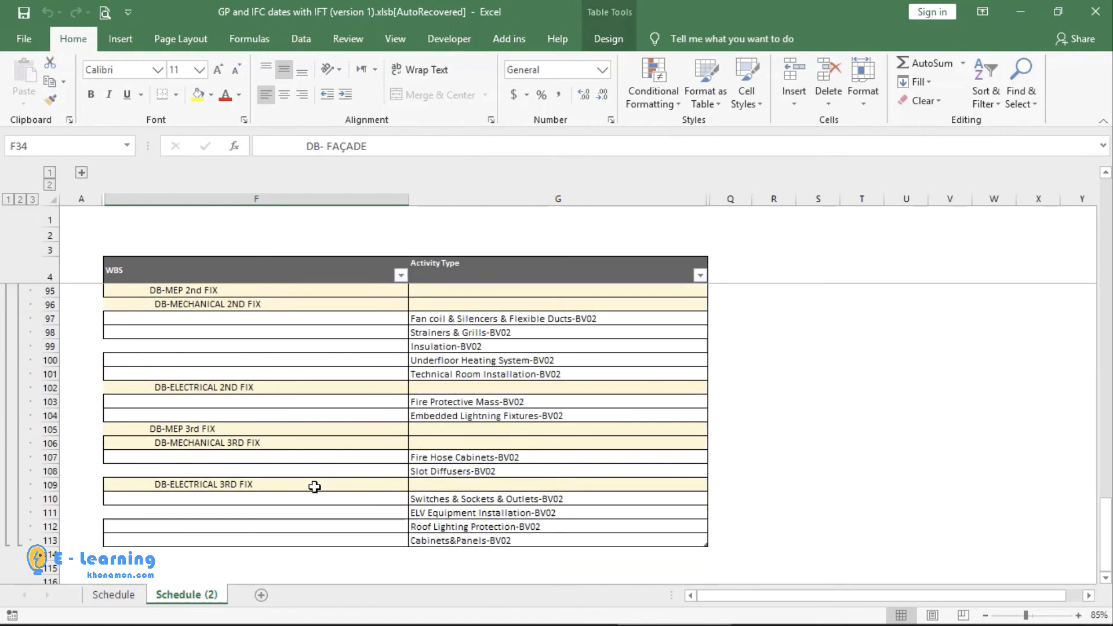
scroll(314, 487, "up", 20)
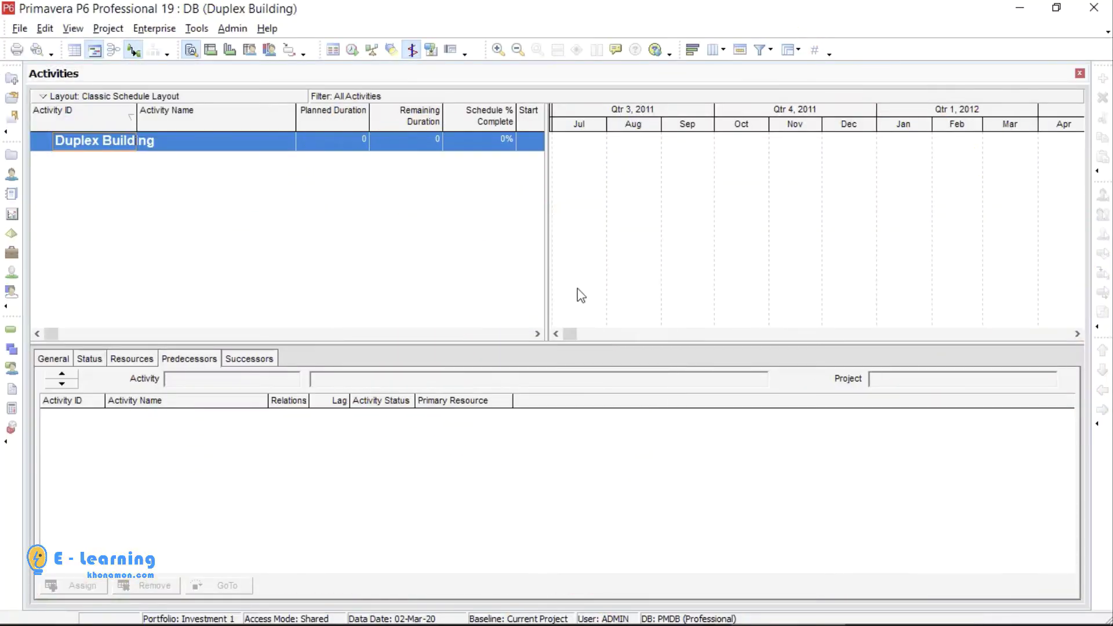
In the WBS window, add a new child element coded 1 under Duplex Building.
left_click(11, 349)
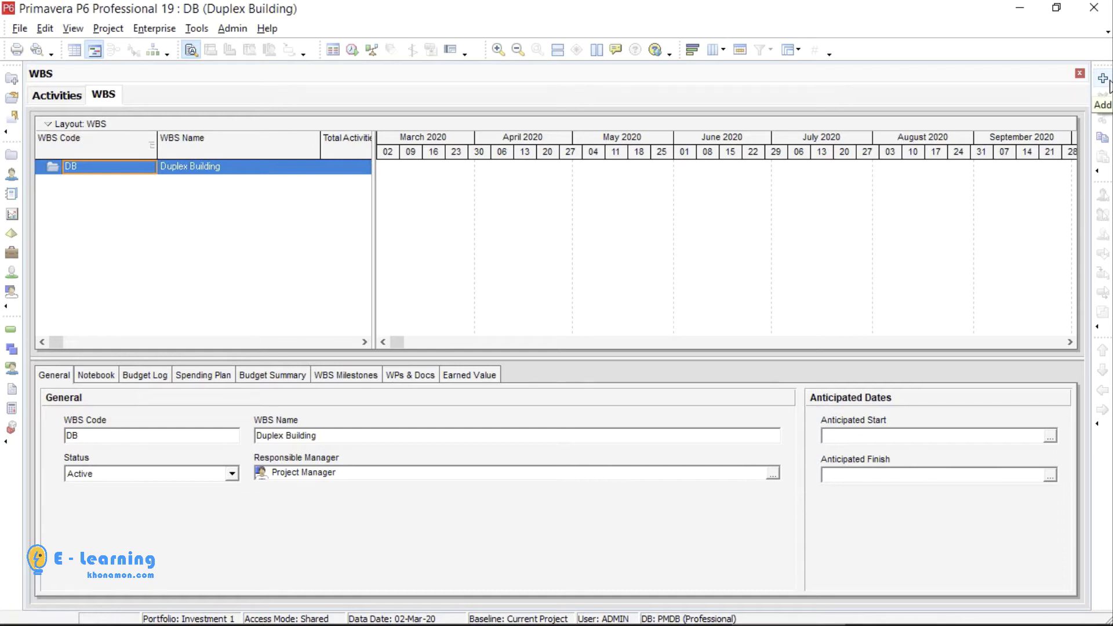
left_click(1103, 78)
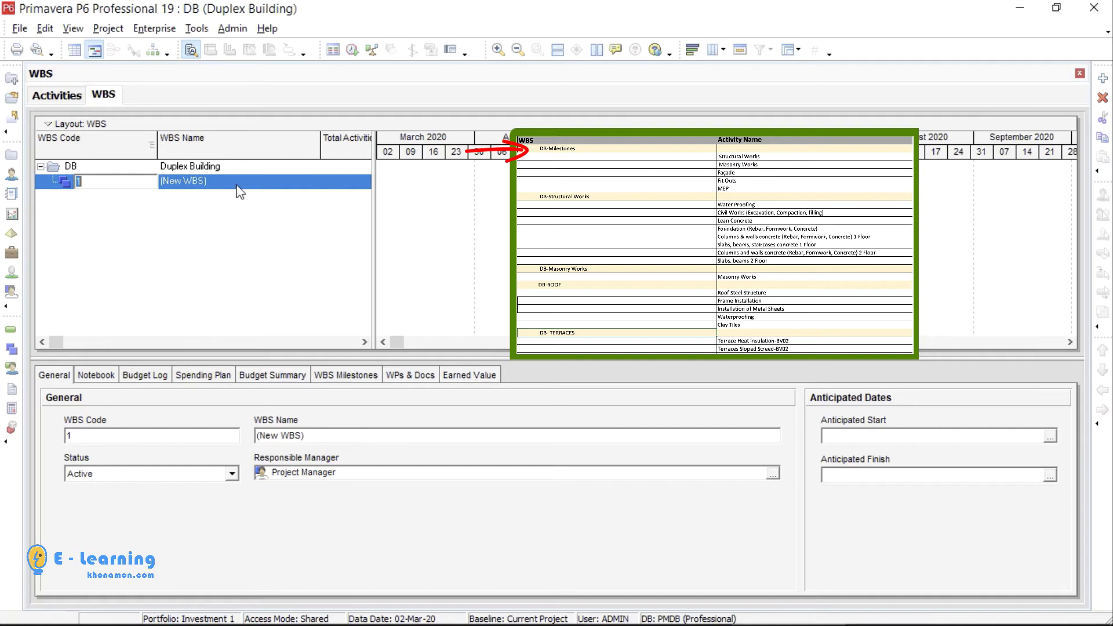
Name WBS element DB.1 MILESTONE.
key("Tab")
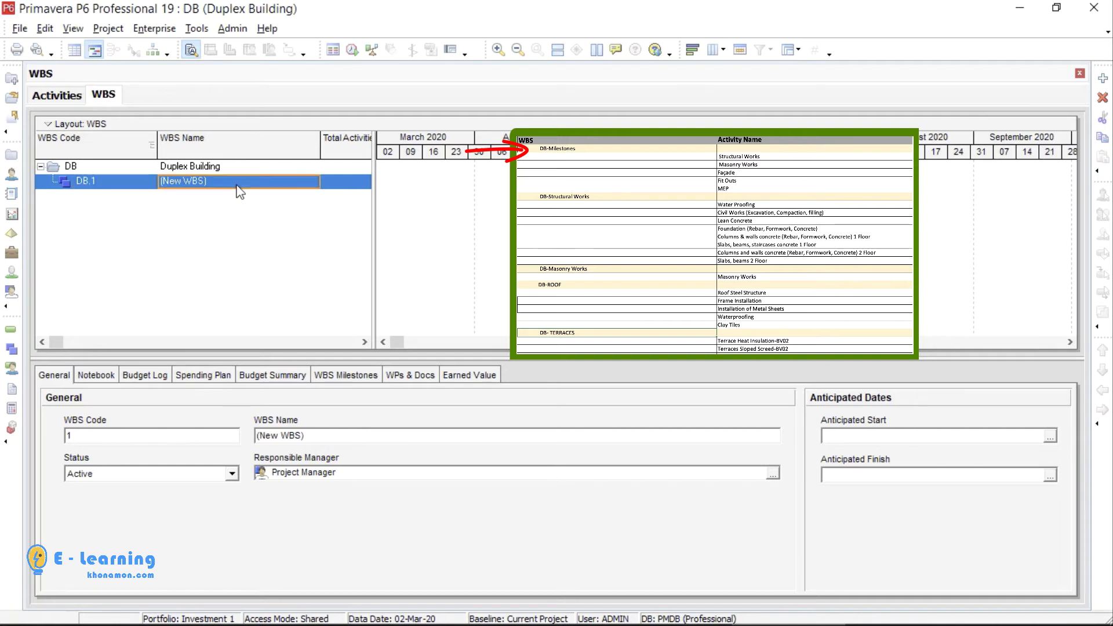
type("MILE")
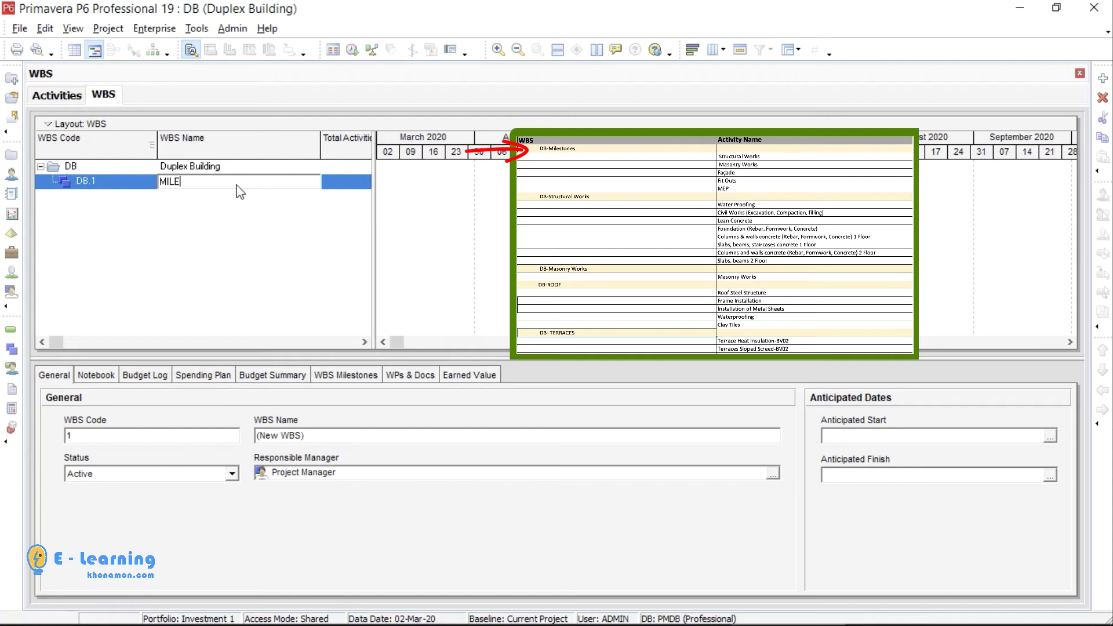
type("STONE")
key("Return")
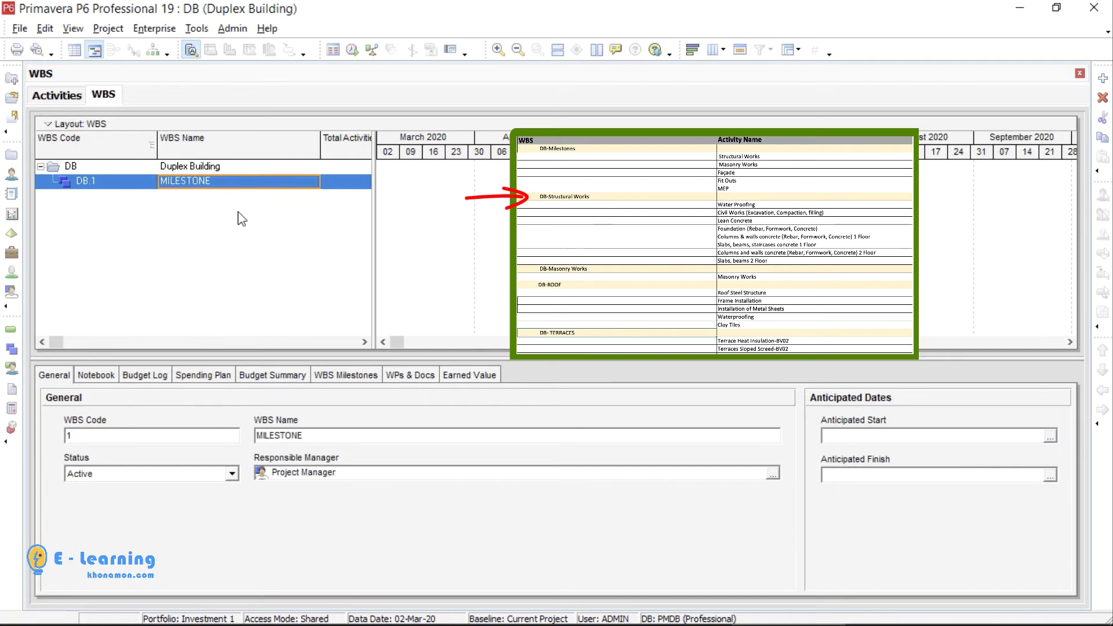
Add a child element DB.1.1 named STRUCTURAL WORKS under MILESTONE.
key("Insert")
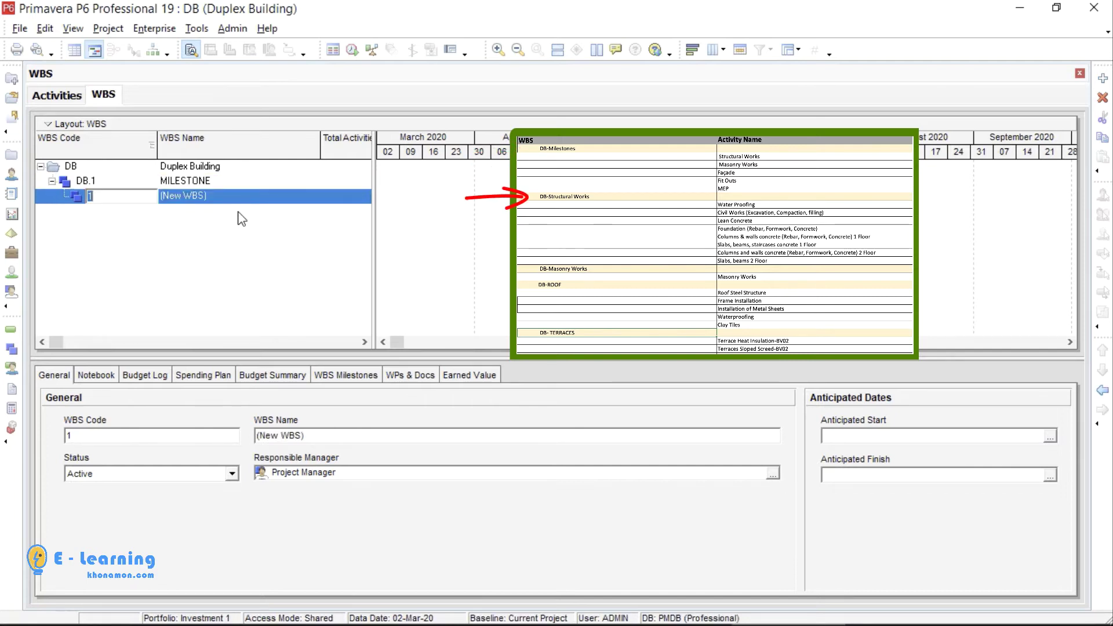
key("Tab")
type("STRUCT")
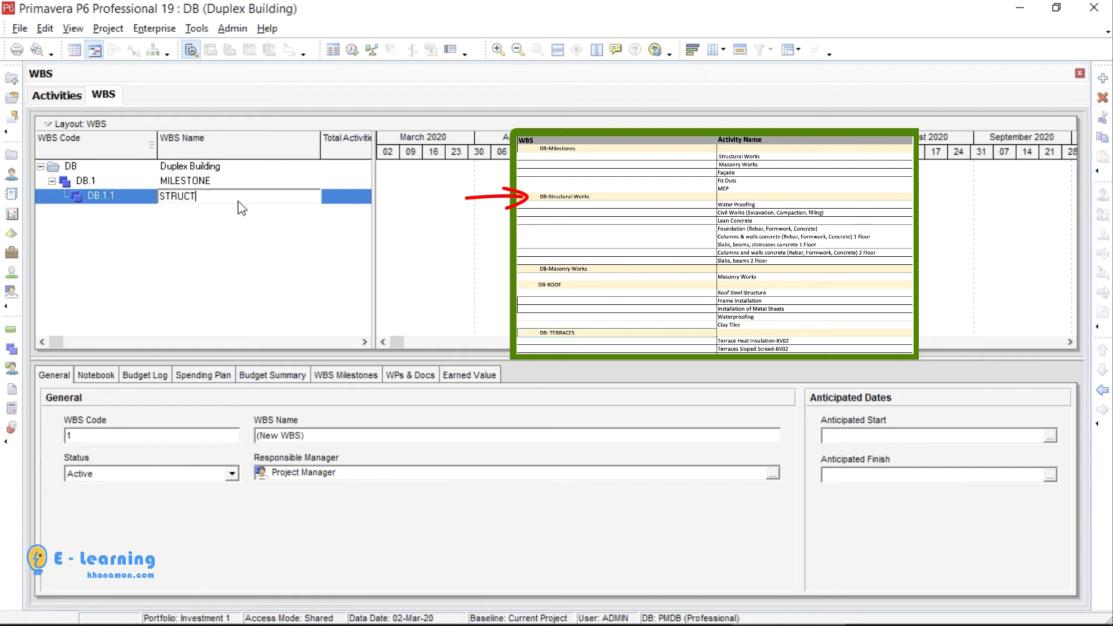
type("URAL WORKS")
key("Return")
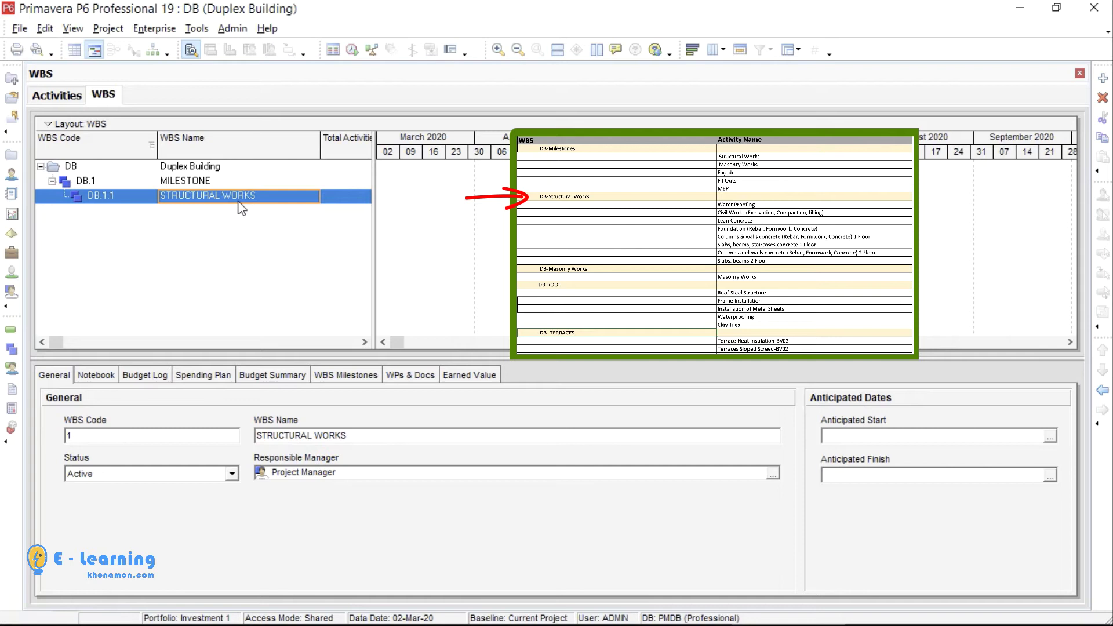
Outdent STRUCTURAL WORKS to DB.2 and insert a new top-level element coded 3.
left_click(1097, 393)
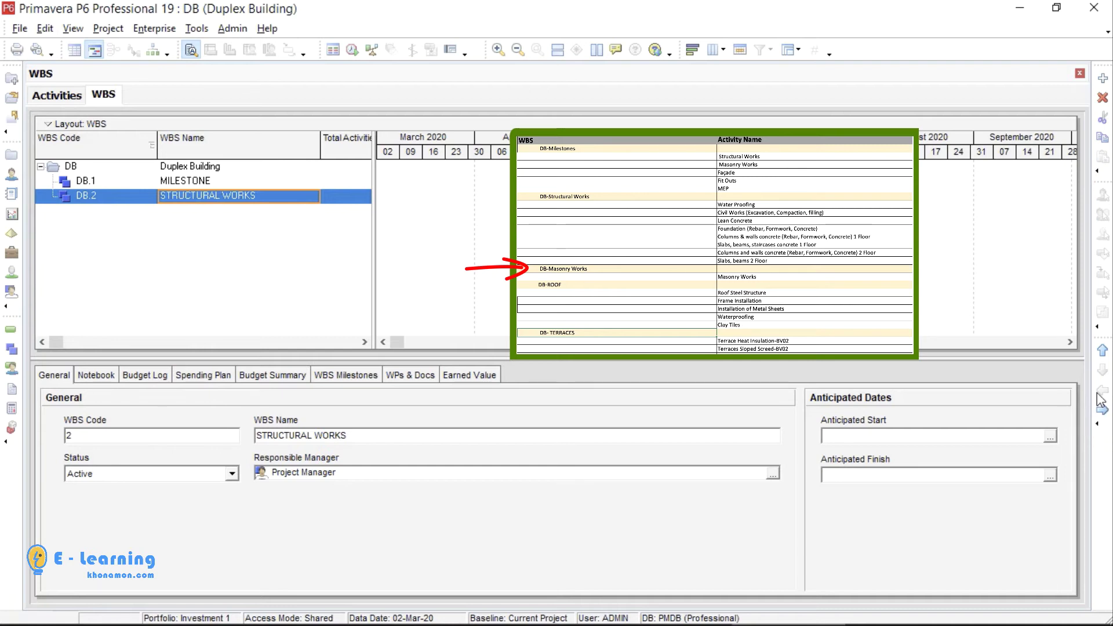
left_click(117, 170)
key("Insert")
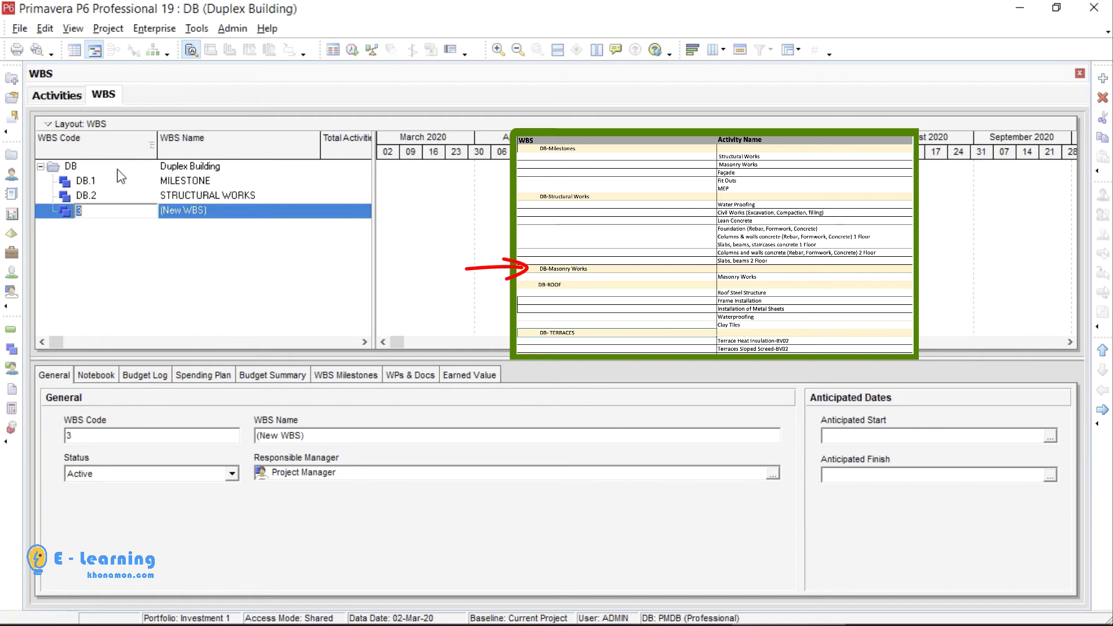
Name DB.3 MASONRY WORKS and add ROOF, promoted to top level as DB.4.
left_click(218, 213)
left_click(219, 214)
key("BackSpace")
type("MASONRY WORKS")
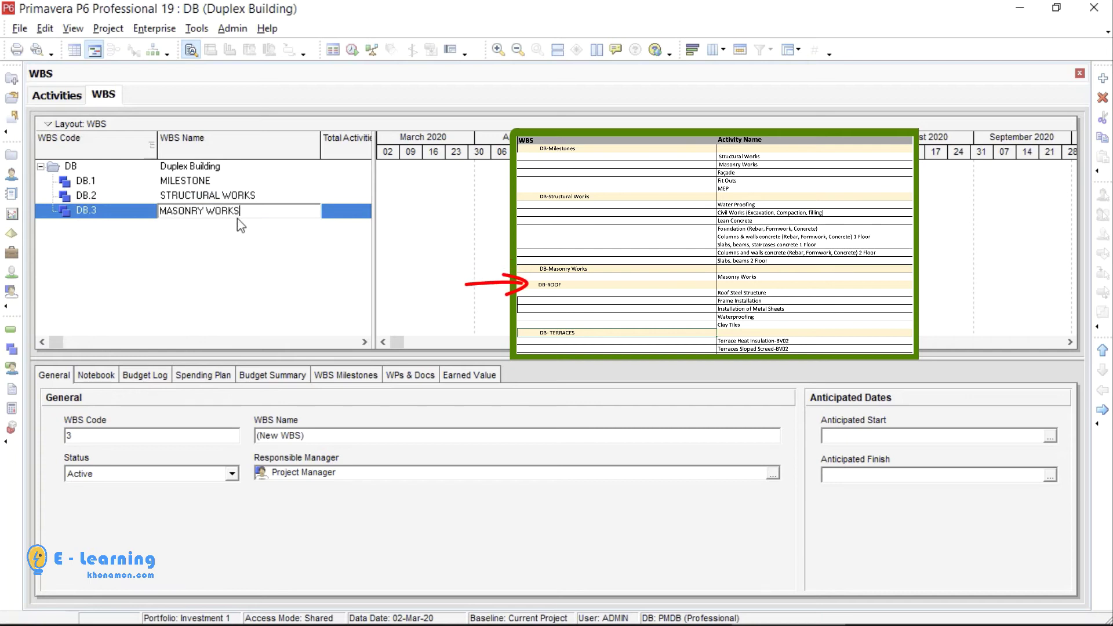
key("Insert")
left_click(245, 232)
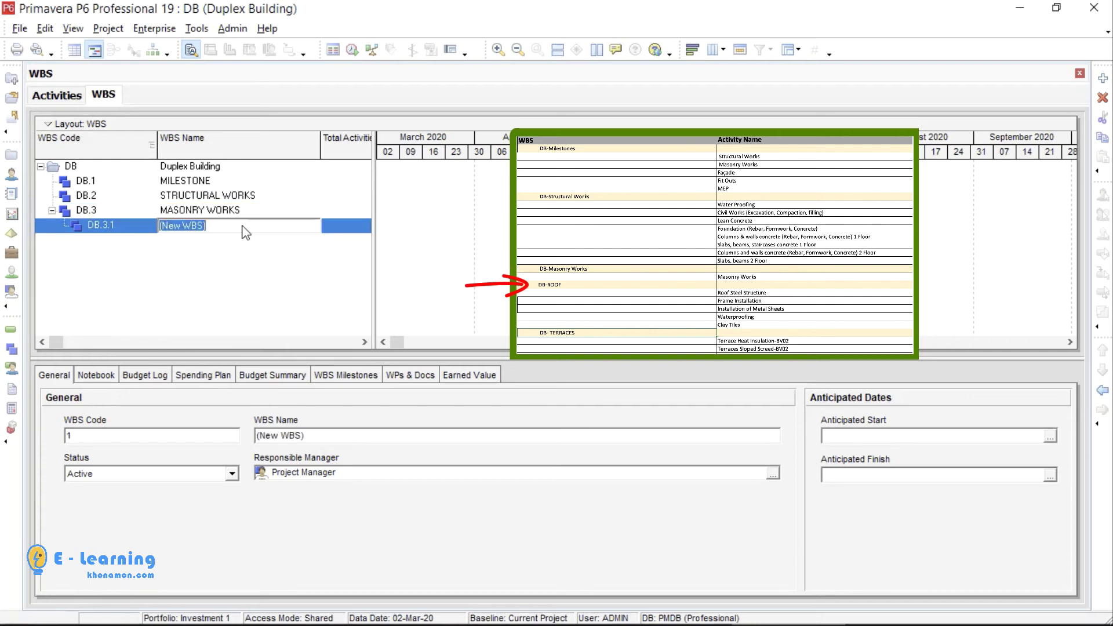
key("BackSpace")
type("ROOF")
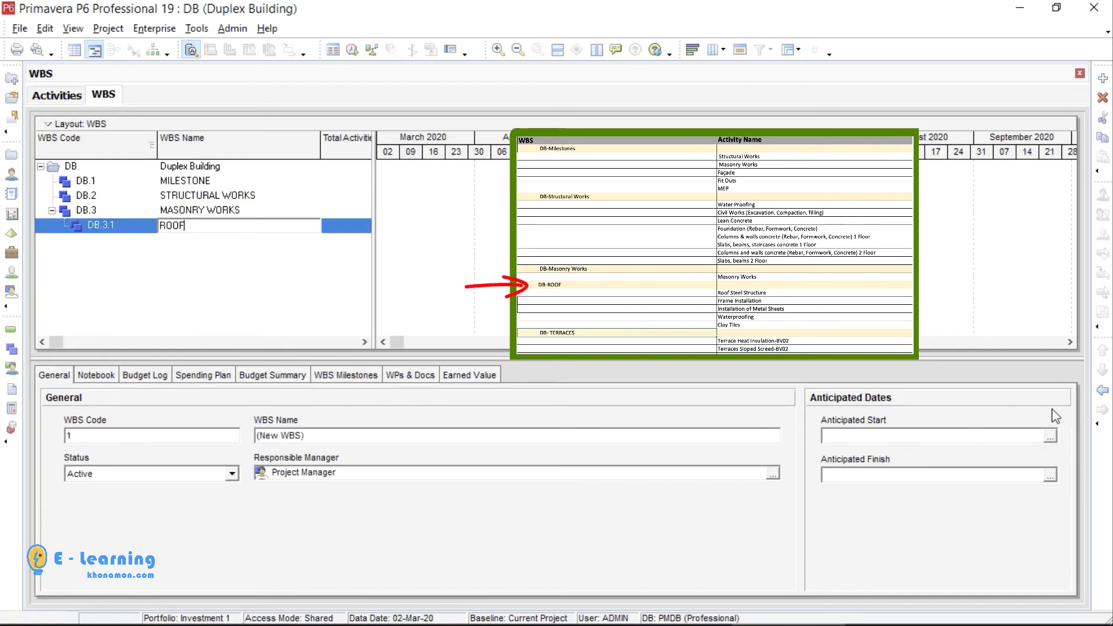
key("Return")
key("shift+Left")
Add top-level WBS elements TERRACES and FACADE under Duplex Building.
key("Insert")
left_click(220, 246)
type("TERRACES")
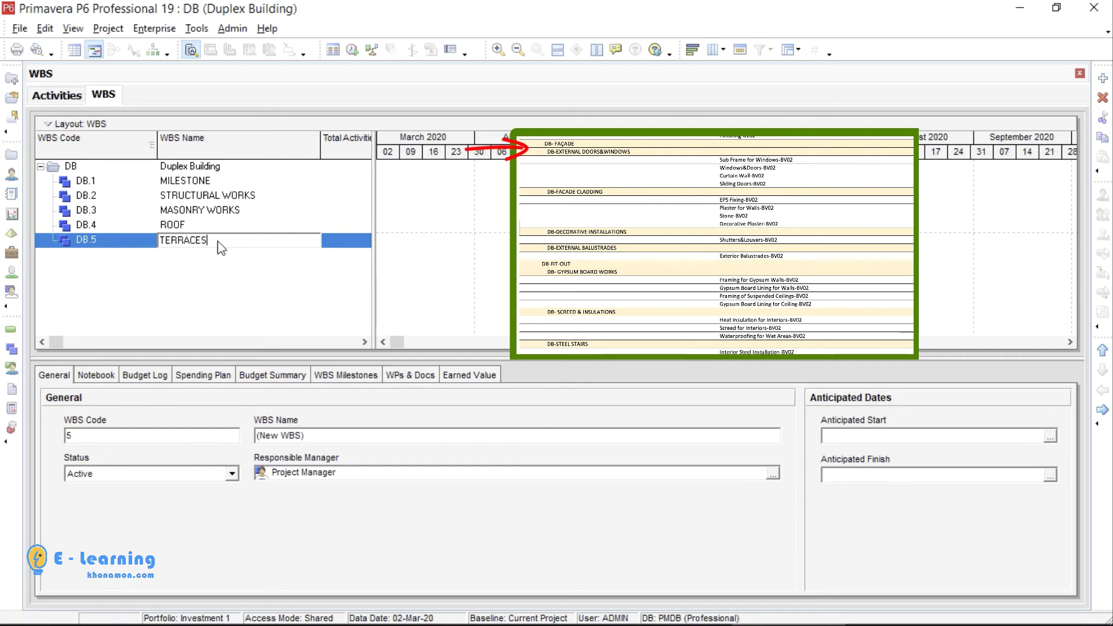
key("Return")
left_click(220, 170)
key("Insert")
left_click(229, 250)
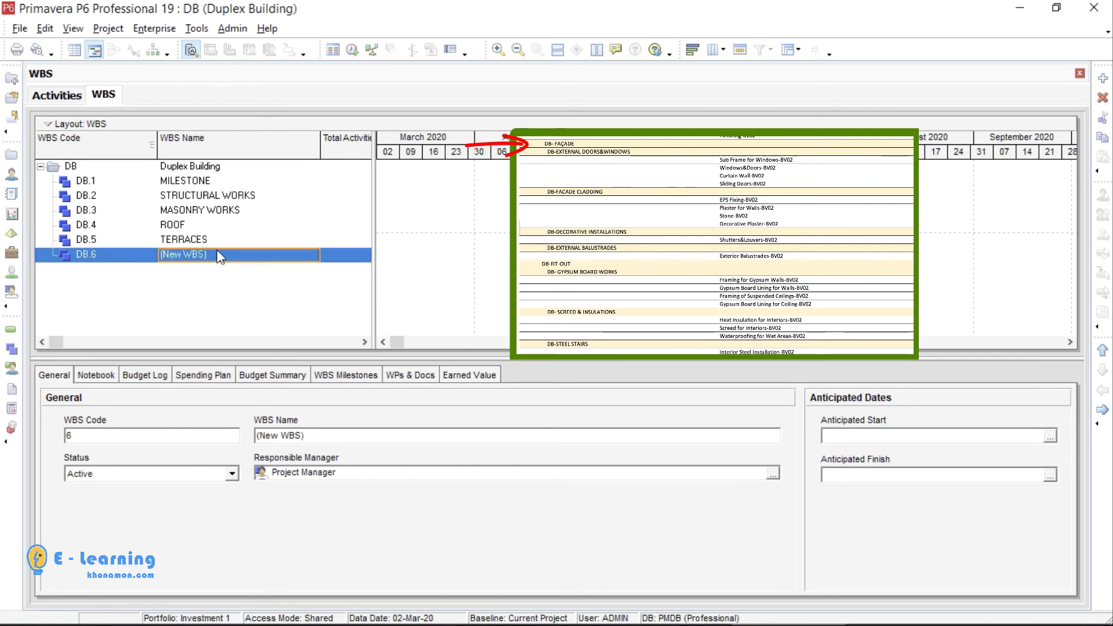
type("FACADE")
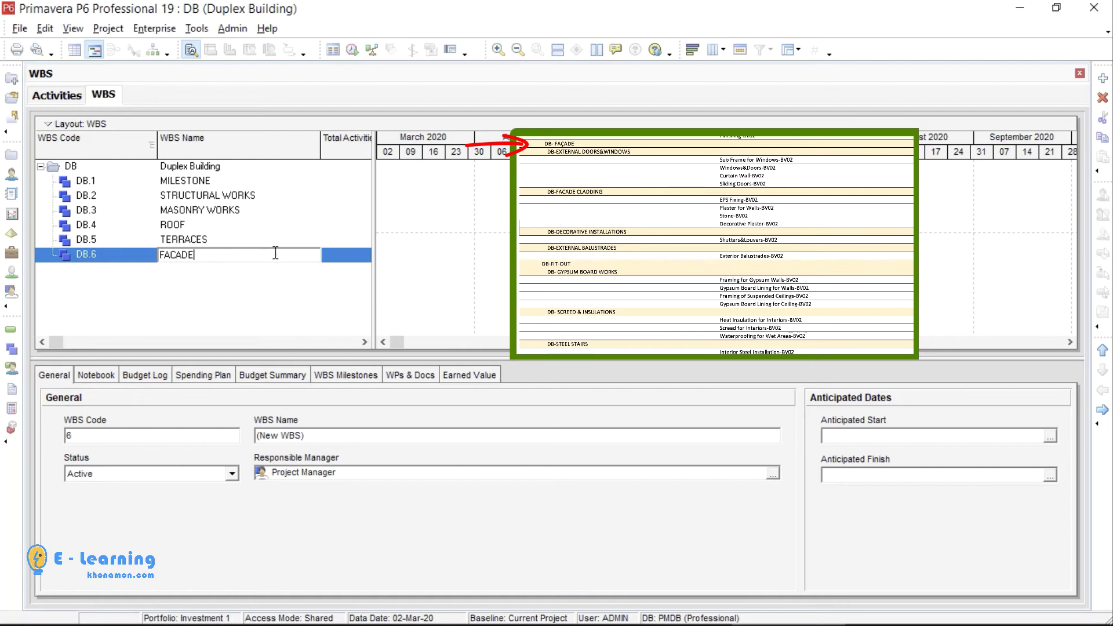
left_click(322, 256)
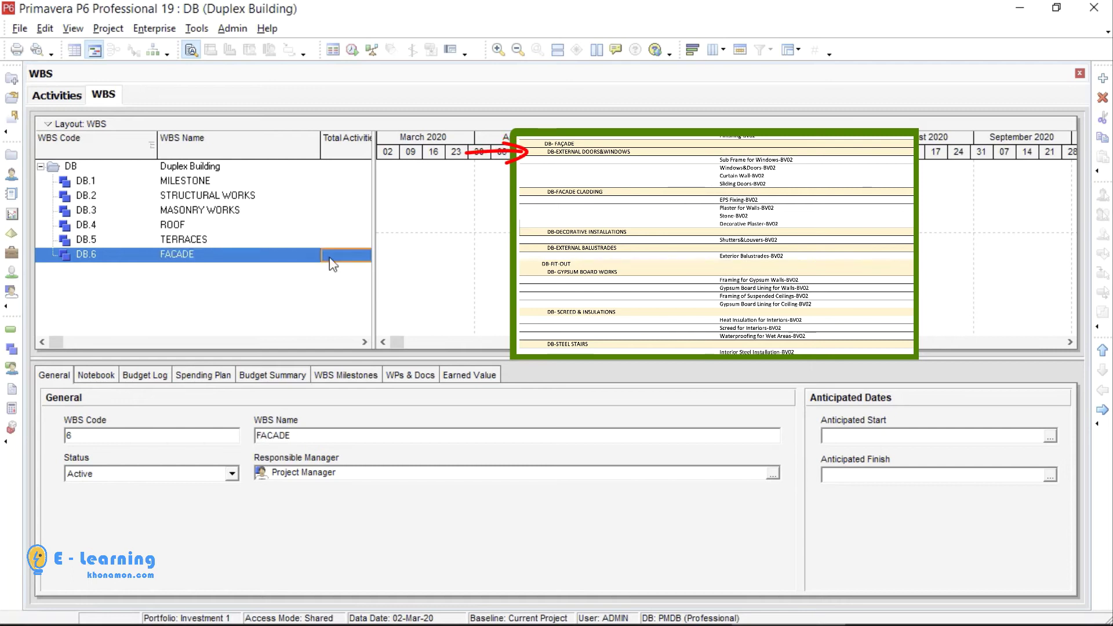
Nest a child element EXTERNAL DOORS & WINDOWS under FACADE and refresh the display.
left_click(249, 257)
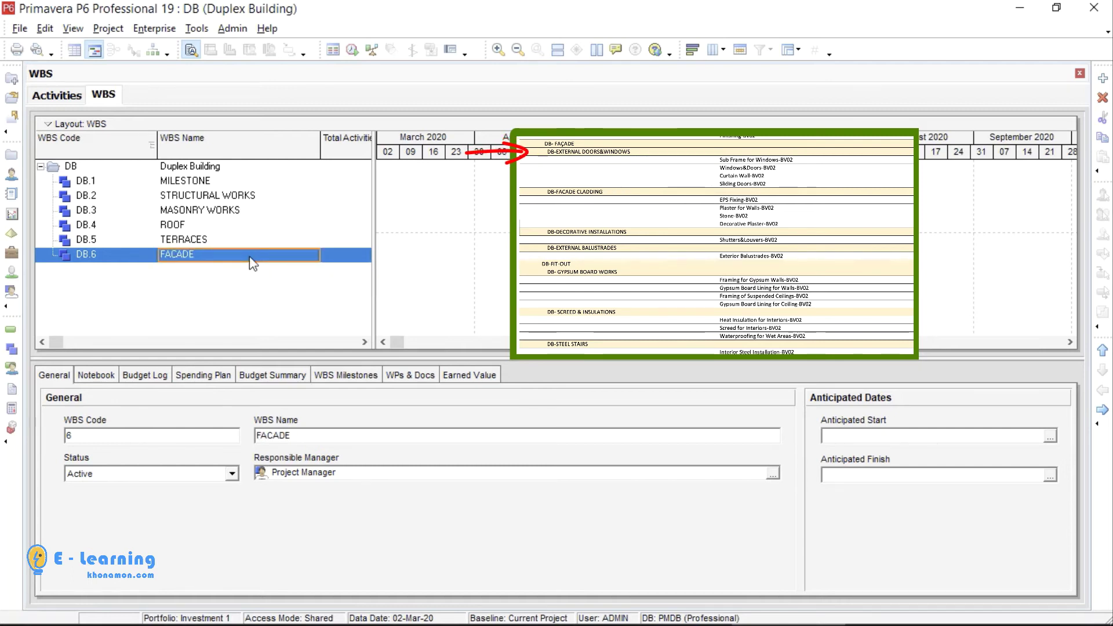
key("Insert")
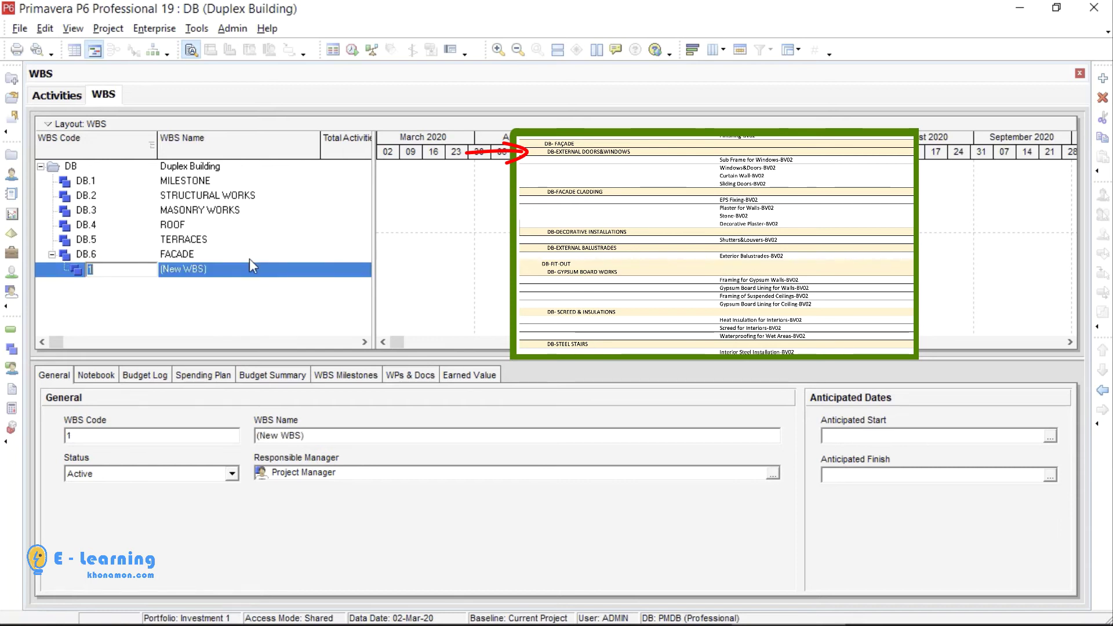
left_click(252, 267)
type("EXTER")
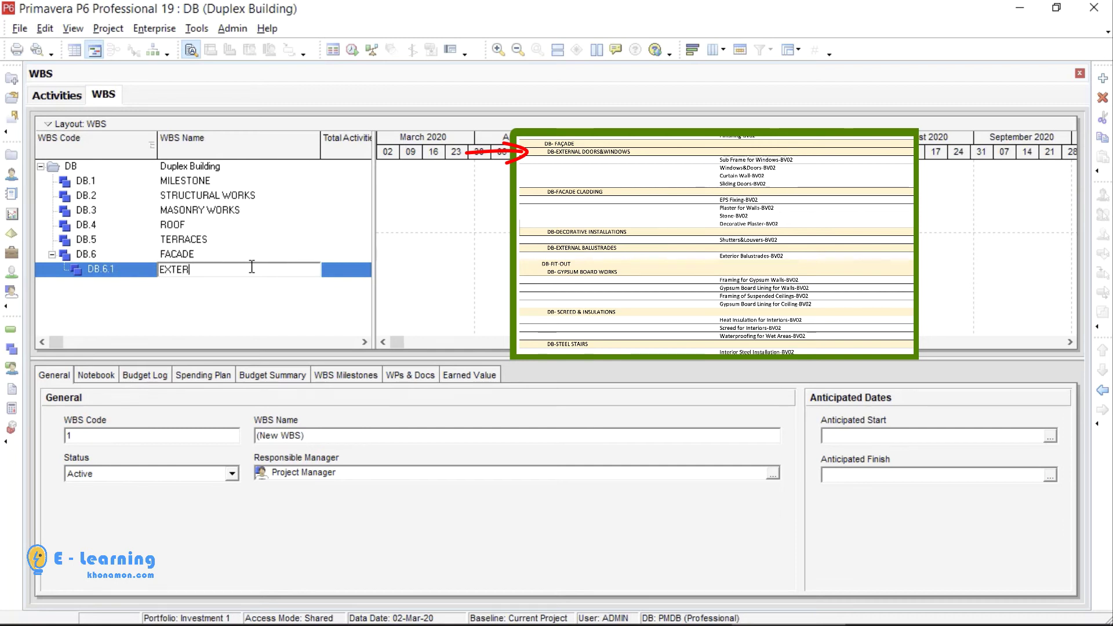
type("NAL DOORS & WINDOWS")
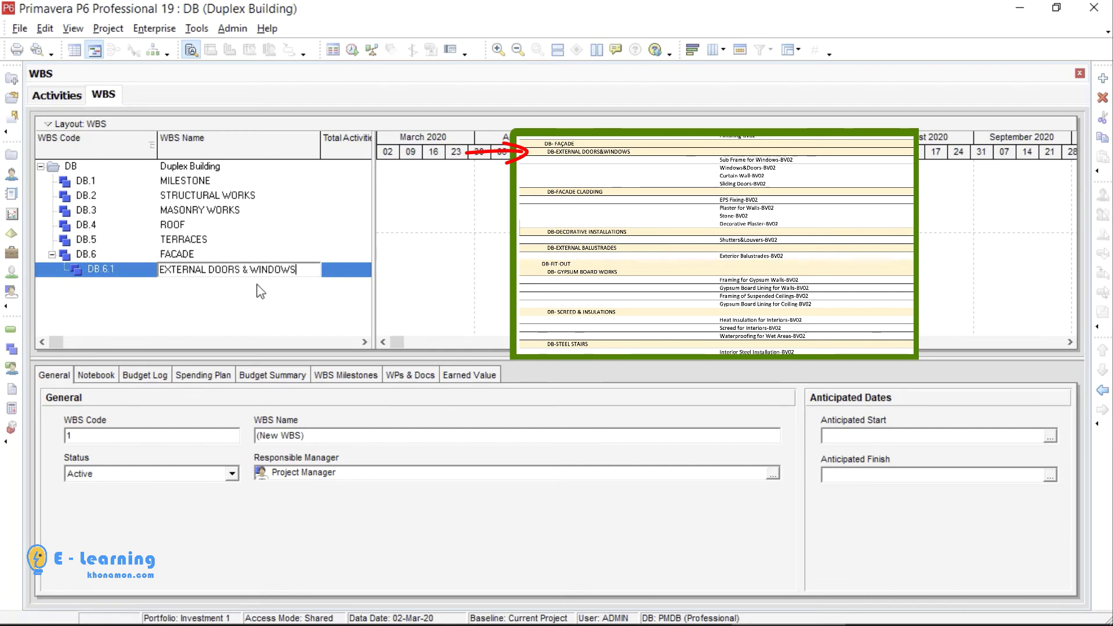
key("Return")
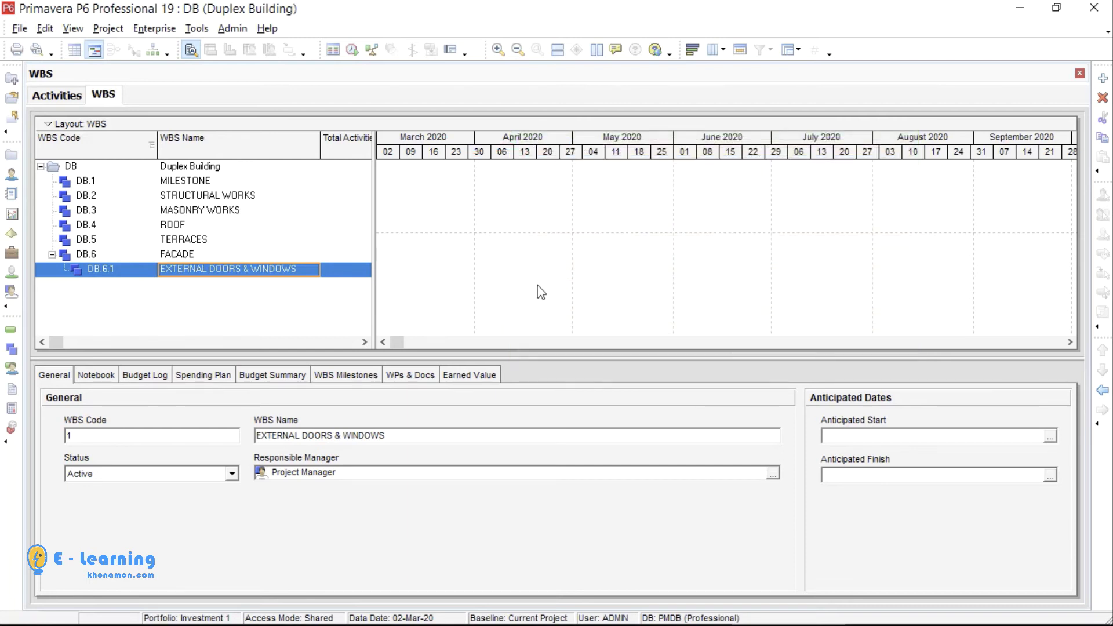
left_click(1102, 390)
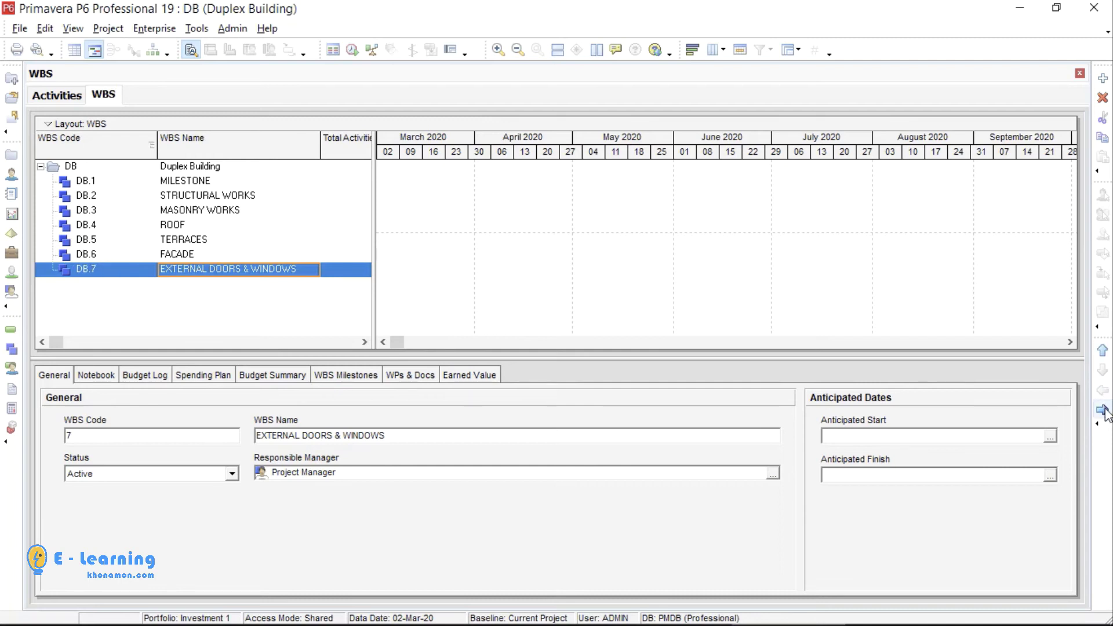
left_click(1104, 410)
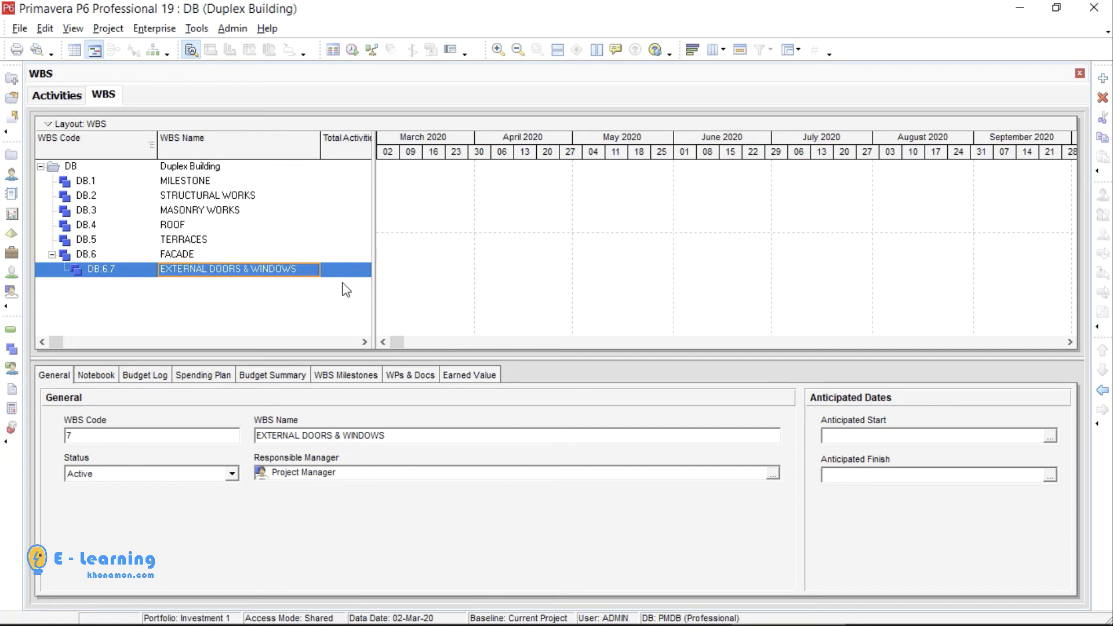
key("F5")
Switch to the Activities view and select the MILESTONE WBS band.
left_click(73, 96)
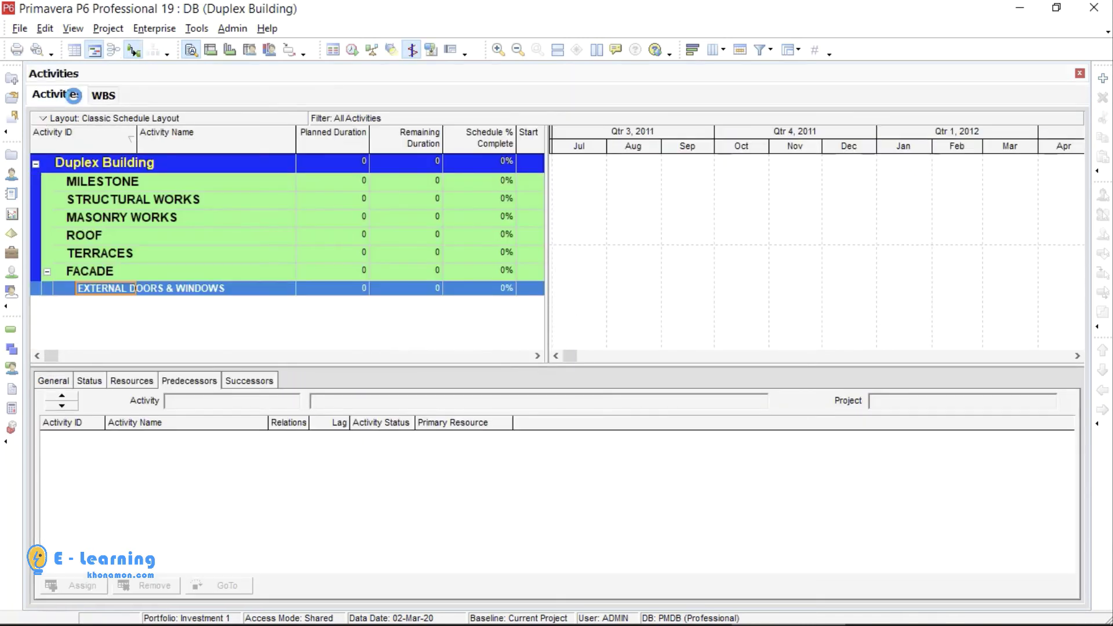
left_click(47, 270)
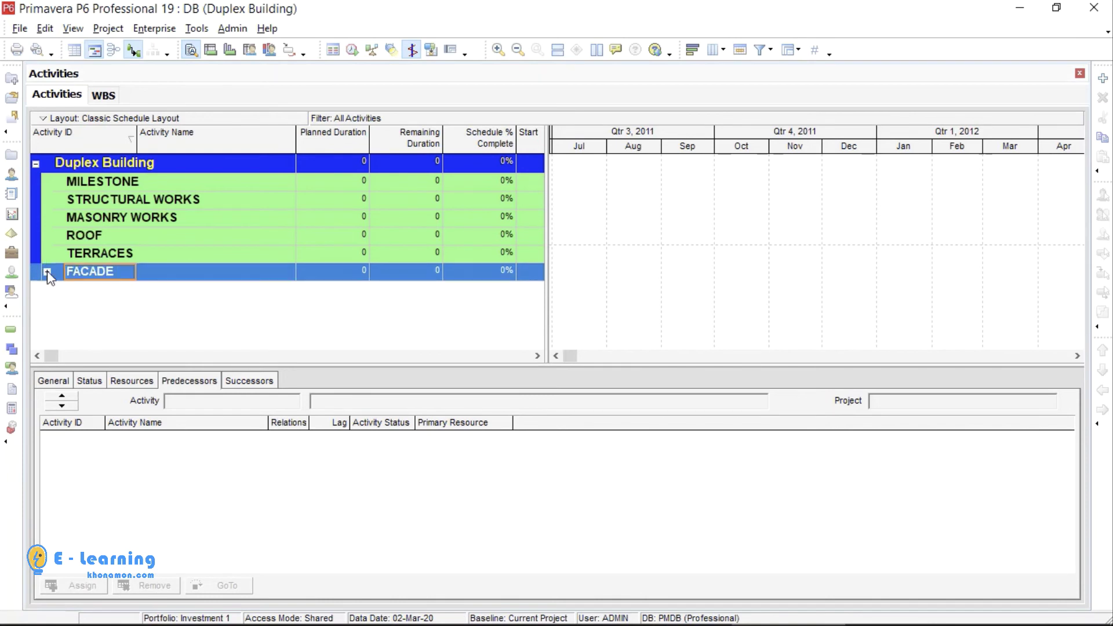
left_click(47, 271)
left_click(60, 223)
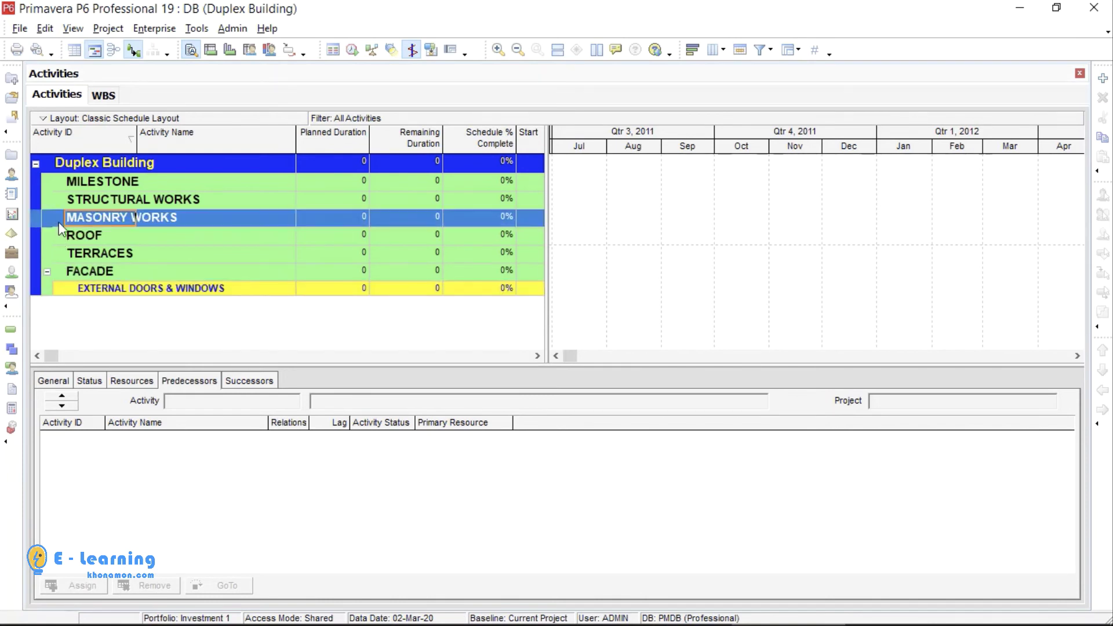
left_click(58, 198)
left_click(58, 186)
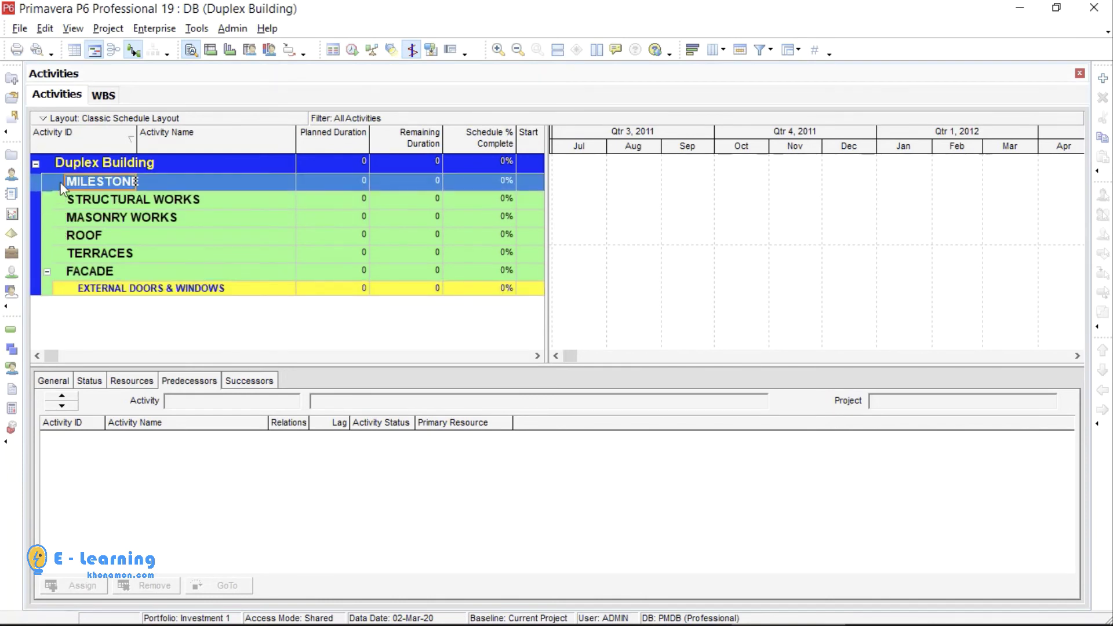
In Group and Sort, set the WBS level 1 band font to Bernard MT in Silver.
right_click(106, 186)
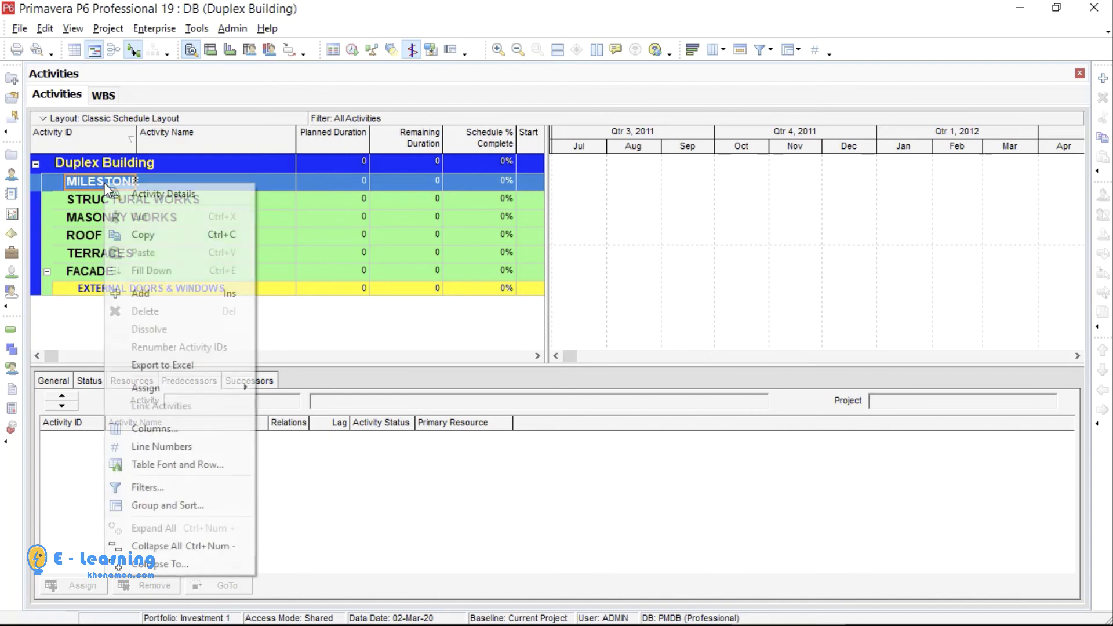
left_click(151, 506)
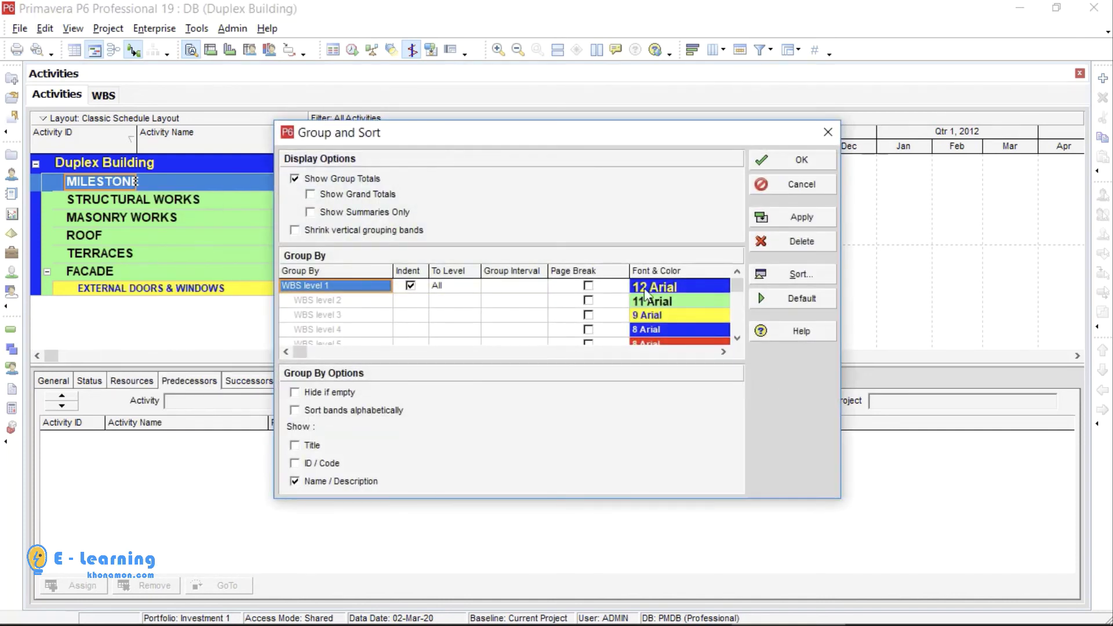
left_click(671, 288)
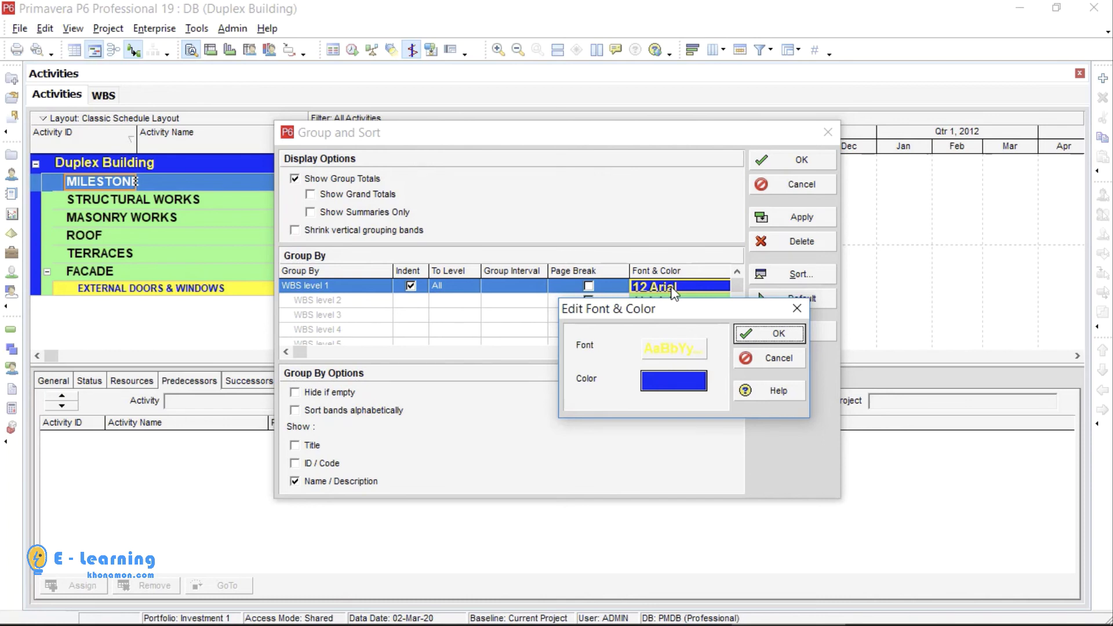
left_click(673, 348)
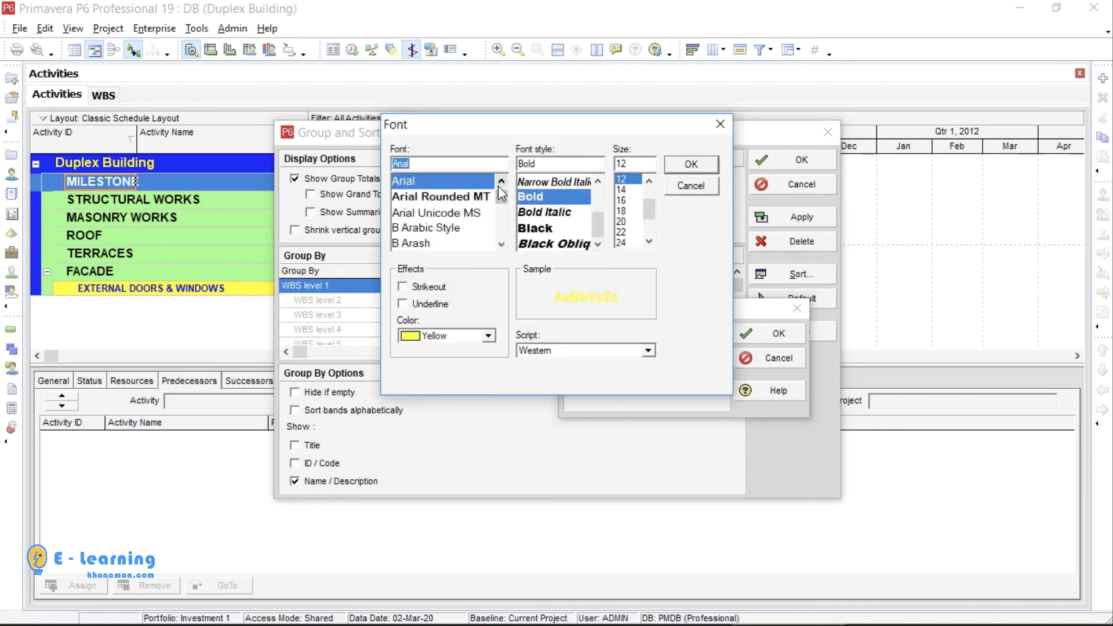
left_click(443, 336)
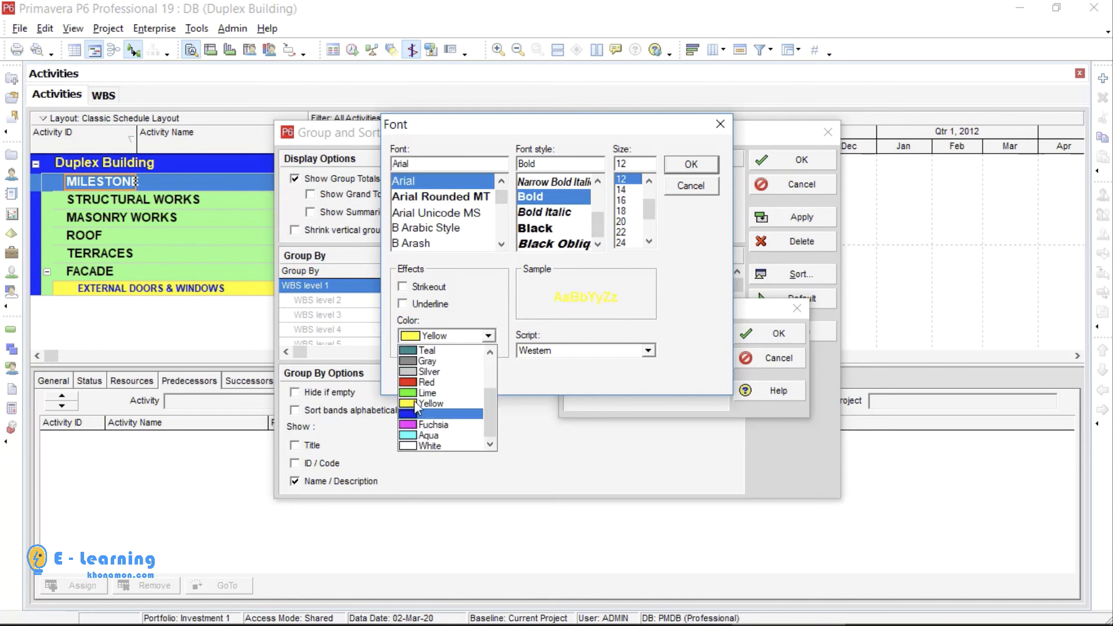
left_click(428, 372)
left_click(534, 228)
left_click(452, 212)
scroll(437, 230, "down", 3)
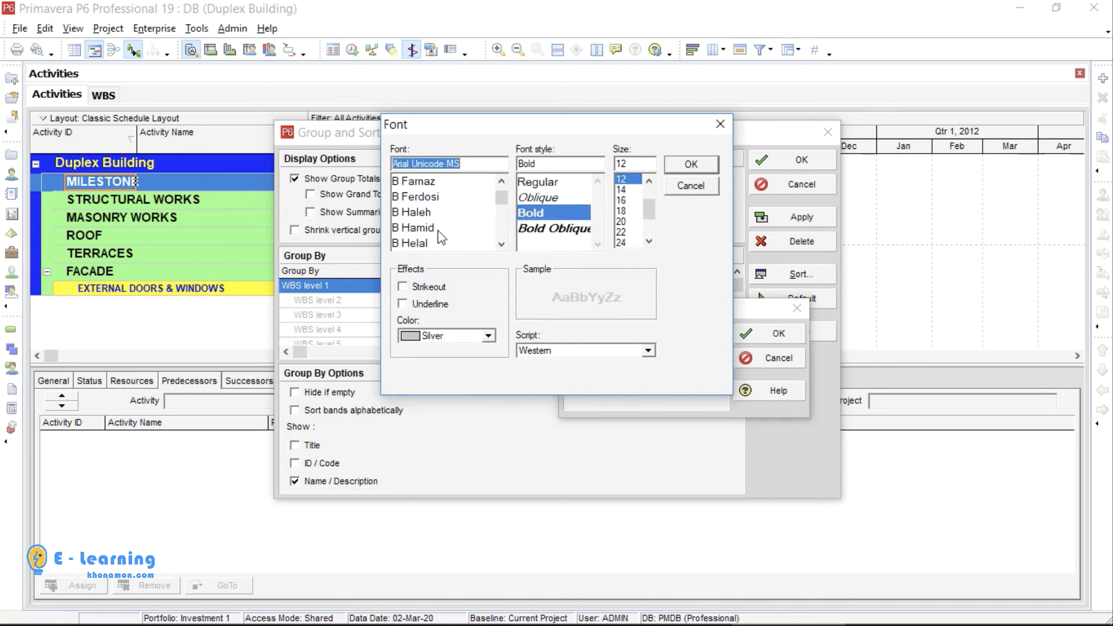
scroll(437, 226, "down", 5)
left_click(436, 212)
scroll(435, 212, "down", 1)
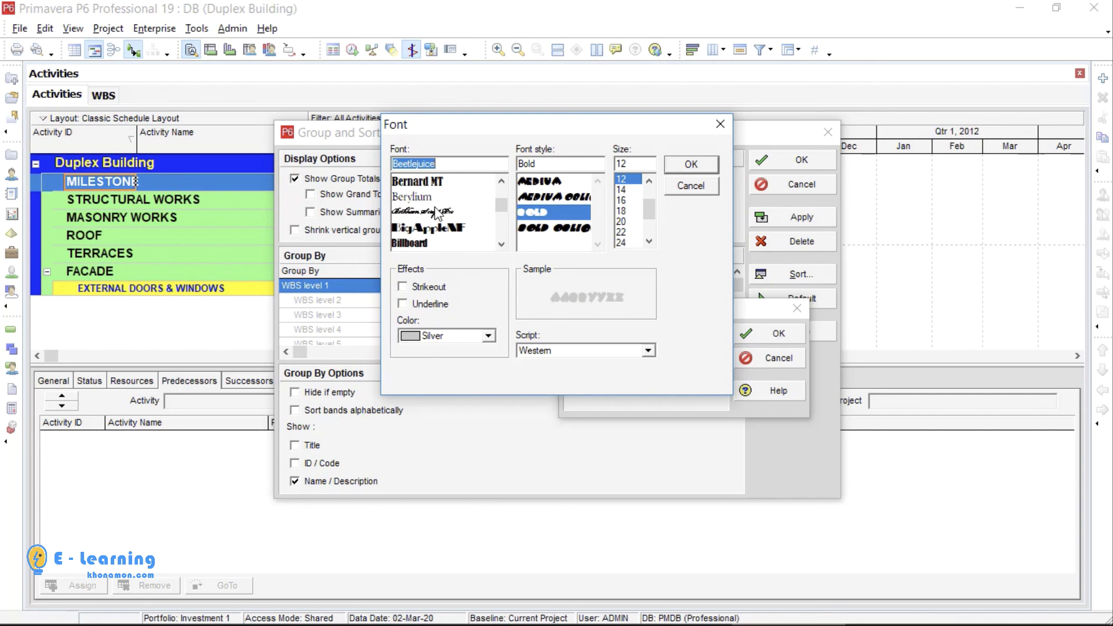
left_click(436, 182)
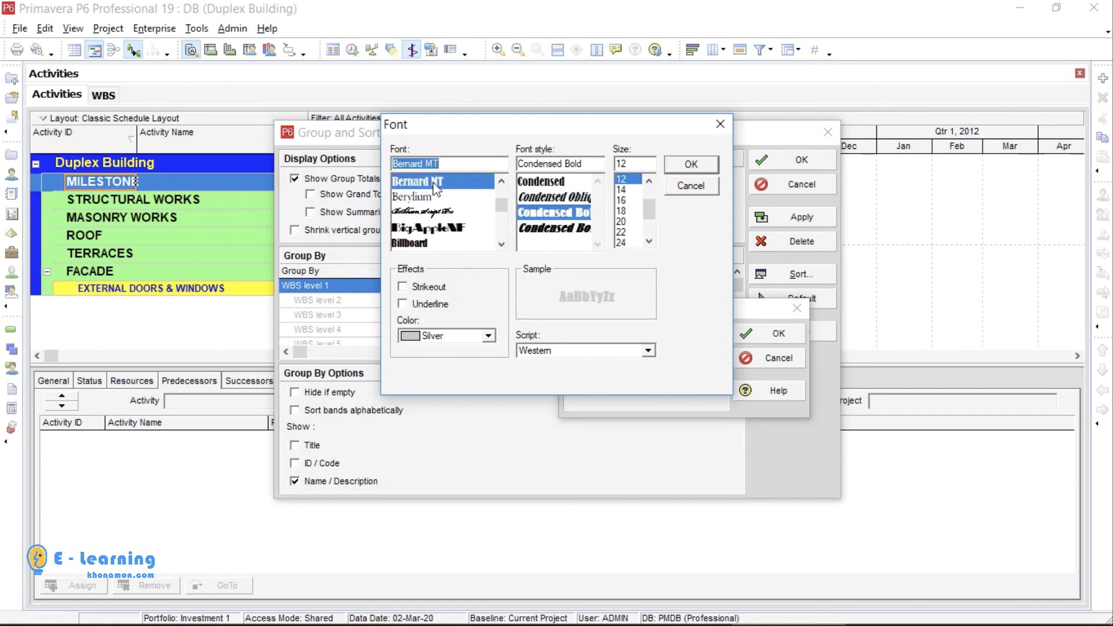
left_click(689, 165)
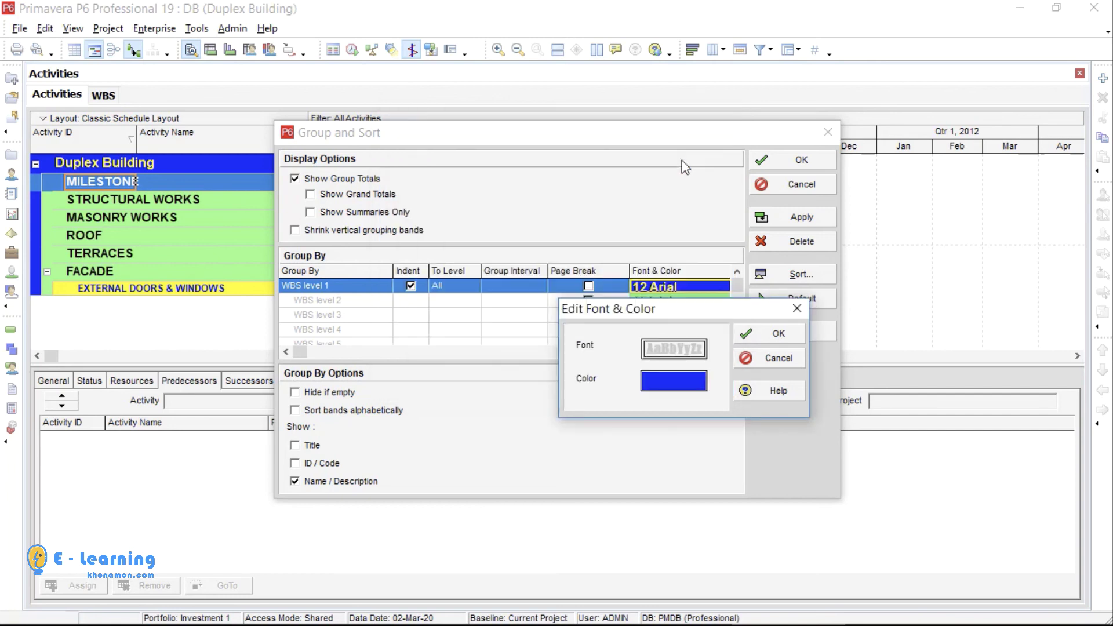
Make the WBS level 1 band colour pink and apply it to the Activities view.
left_click(689, 382)
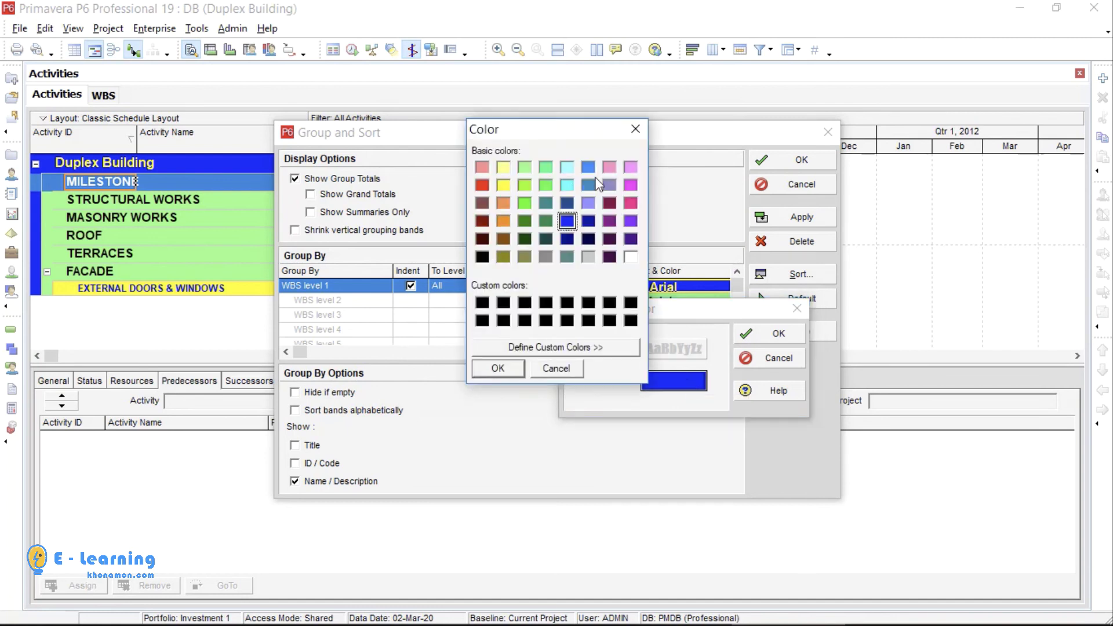
left_click(609, 167)
left_click(510, 368)
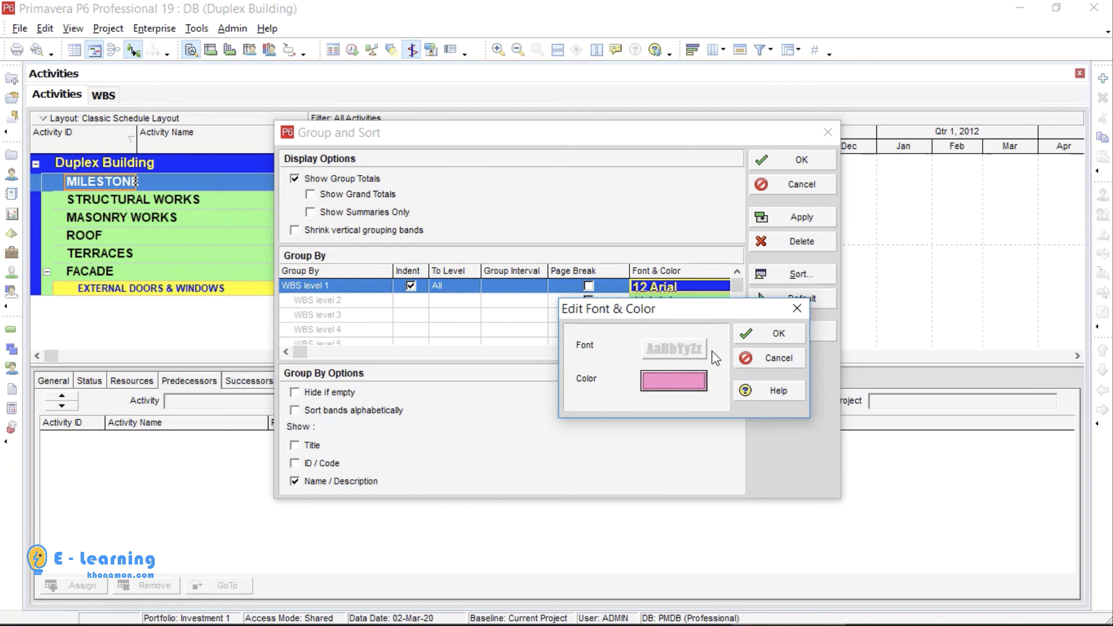
left_click(777, 334)
left_click(793, 216)
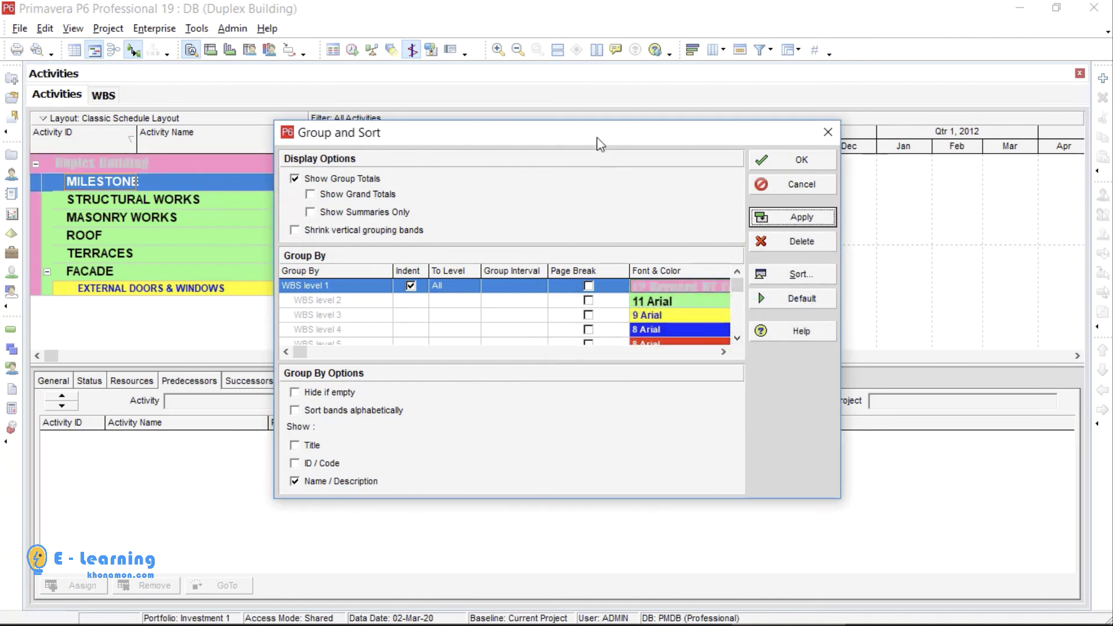
left_click_drag(551, 139, 603, 141)
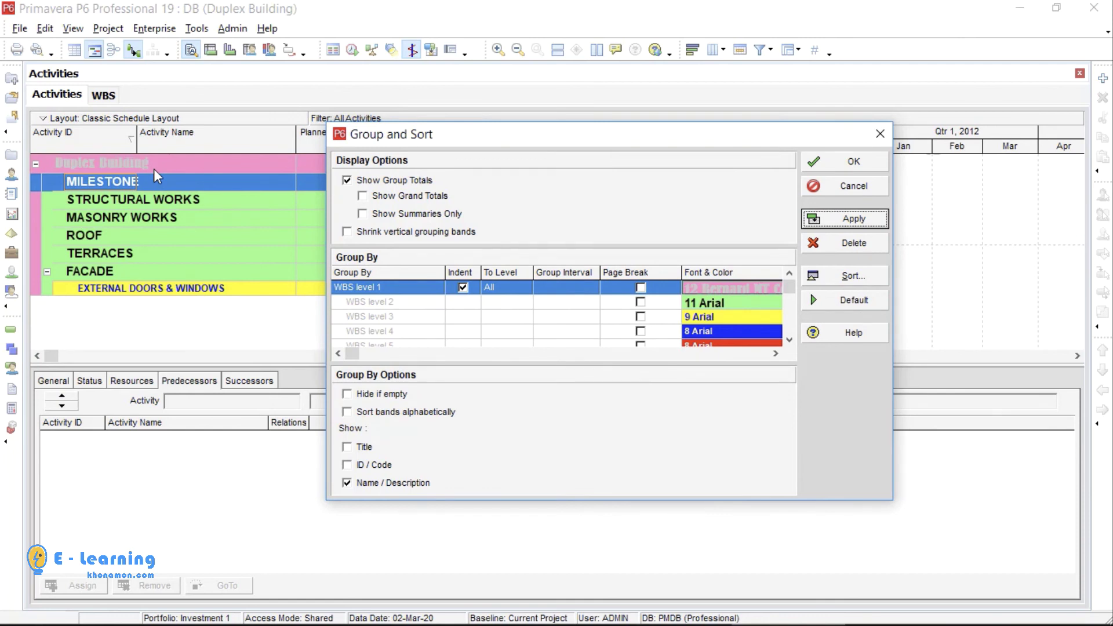
Reset grouping to the default styles, then group activities by WBS and apply.
left_click(873, 307)
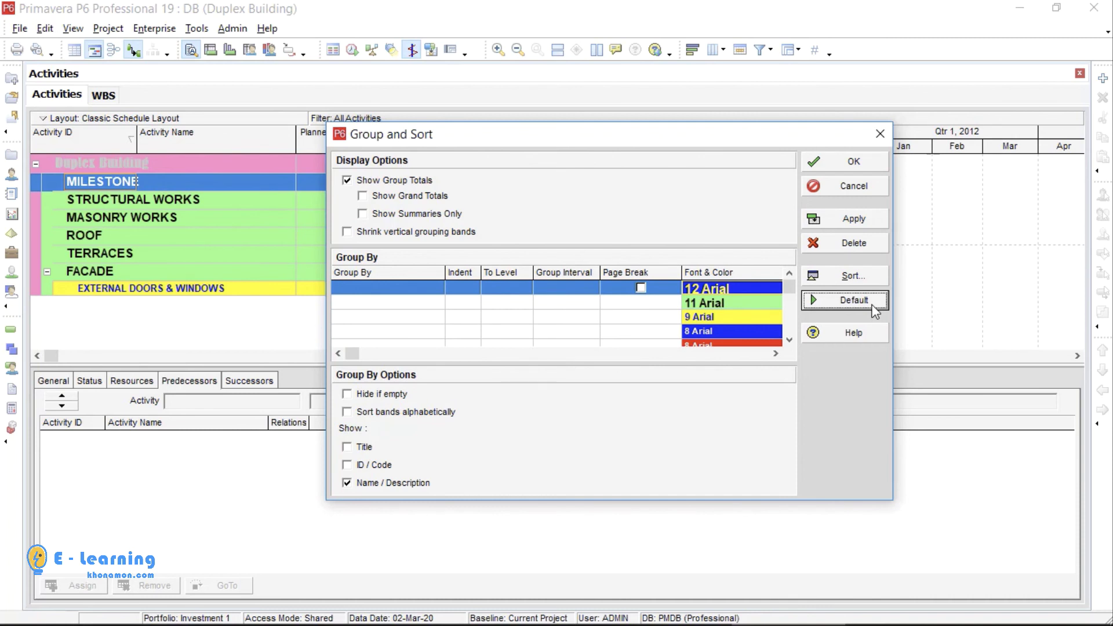
left_click(859, 224)
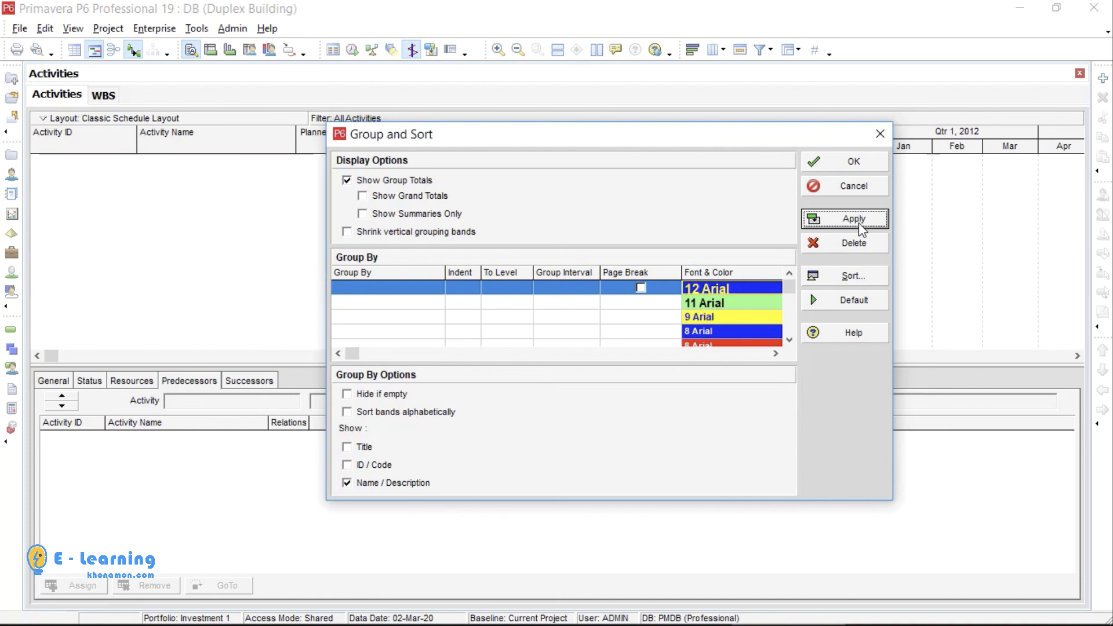
left_click(399, 289)
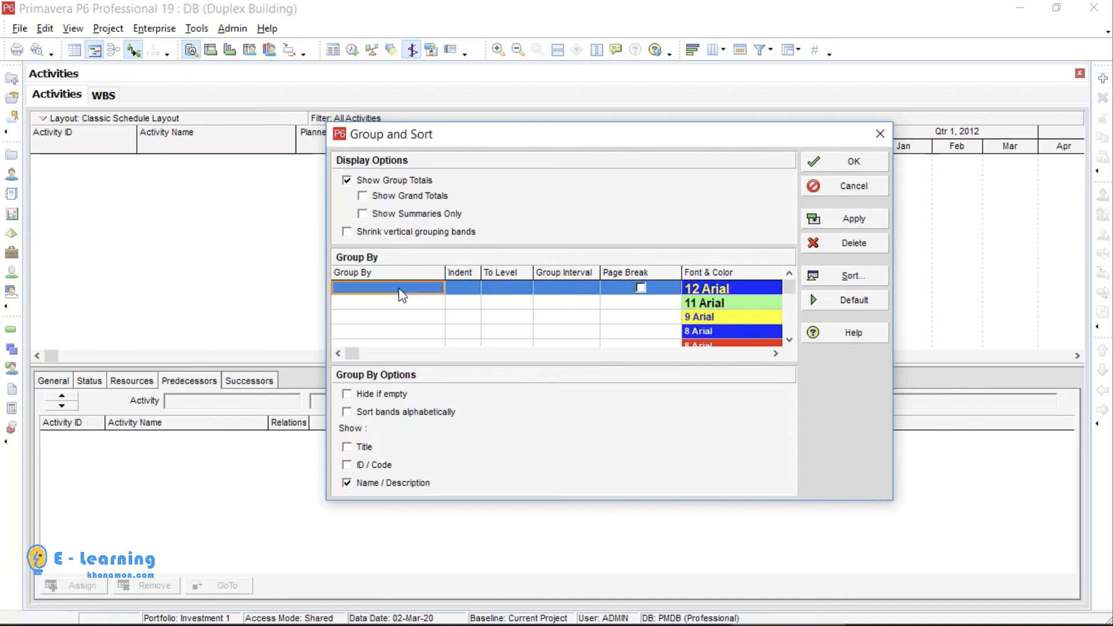
left_click(427, 293)
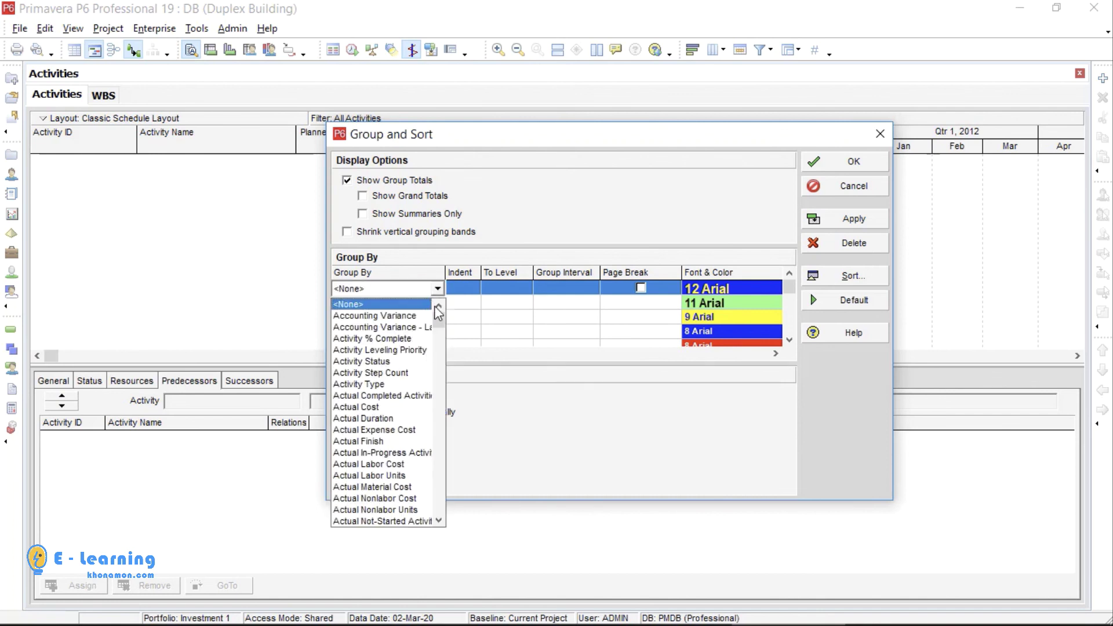
left_click_drag(437, 317, 440, 528)
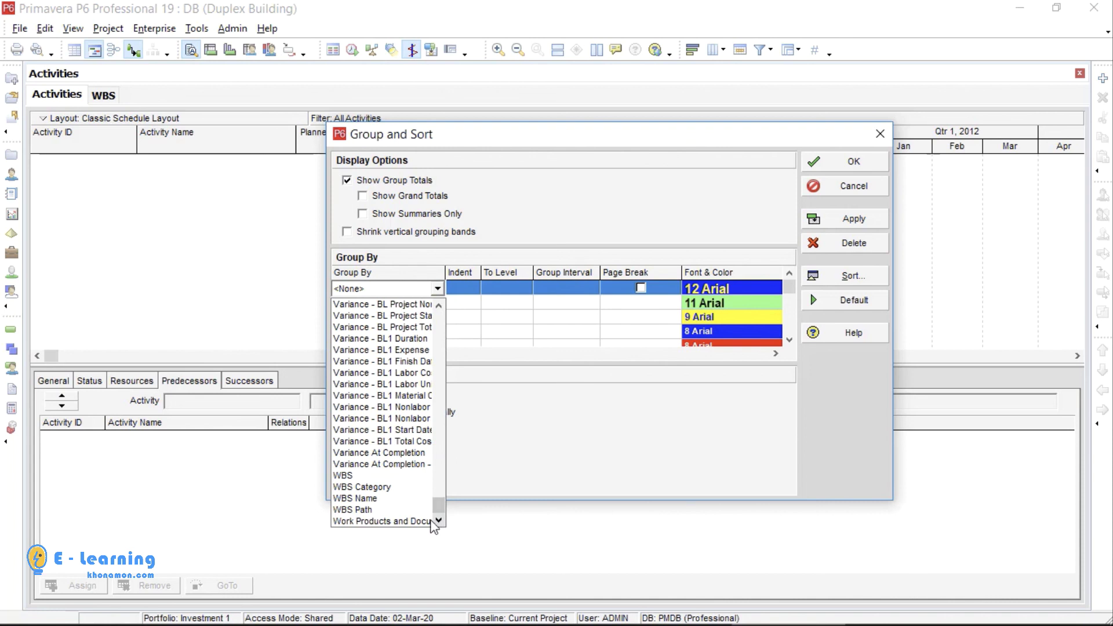
left_click(348, 474)
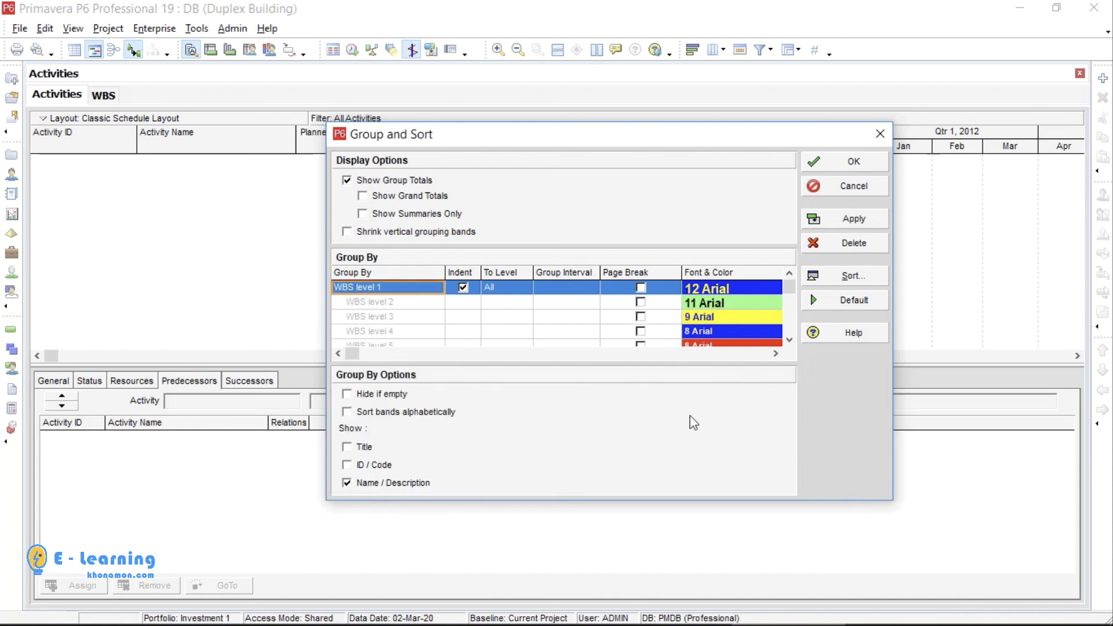
left_click(872, 221)
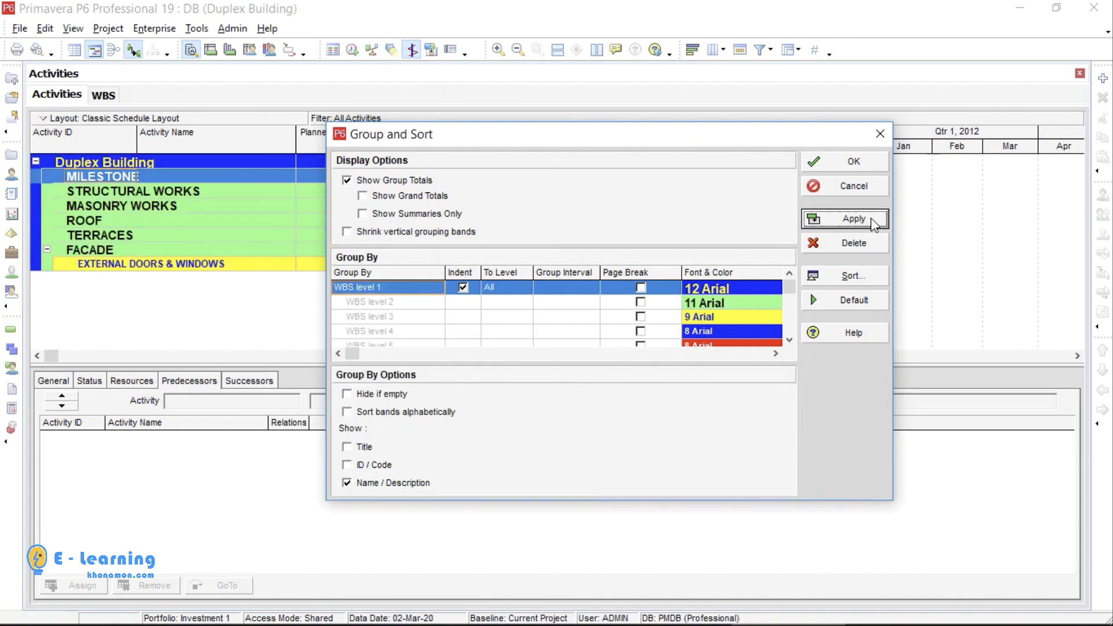
left_click(872, 166)
right_click(488, 217)
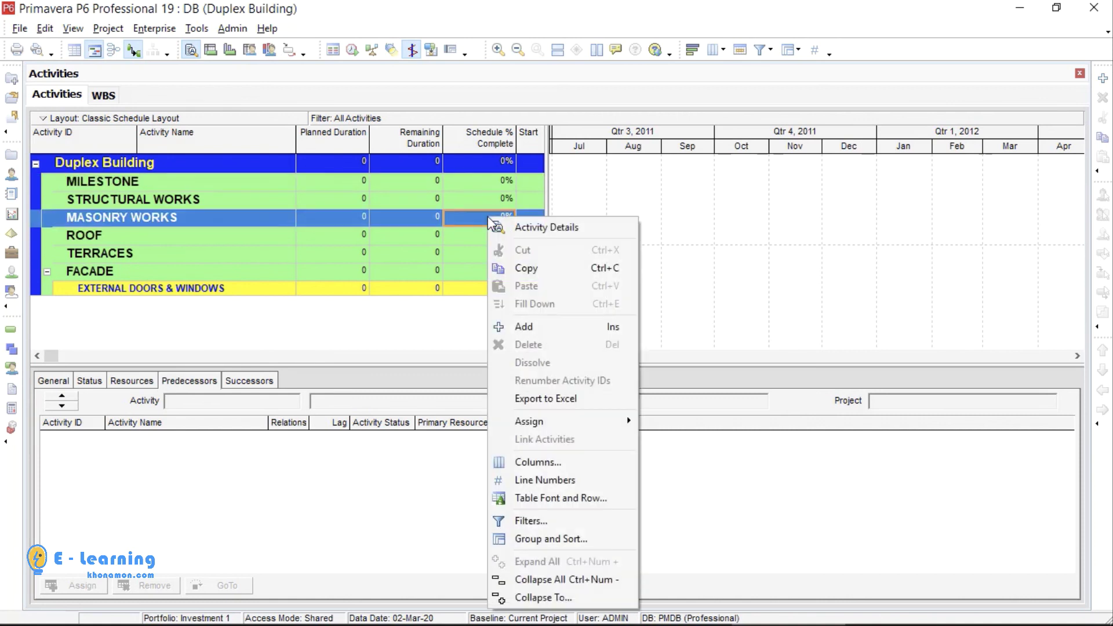
left_click(520, 499)
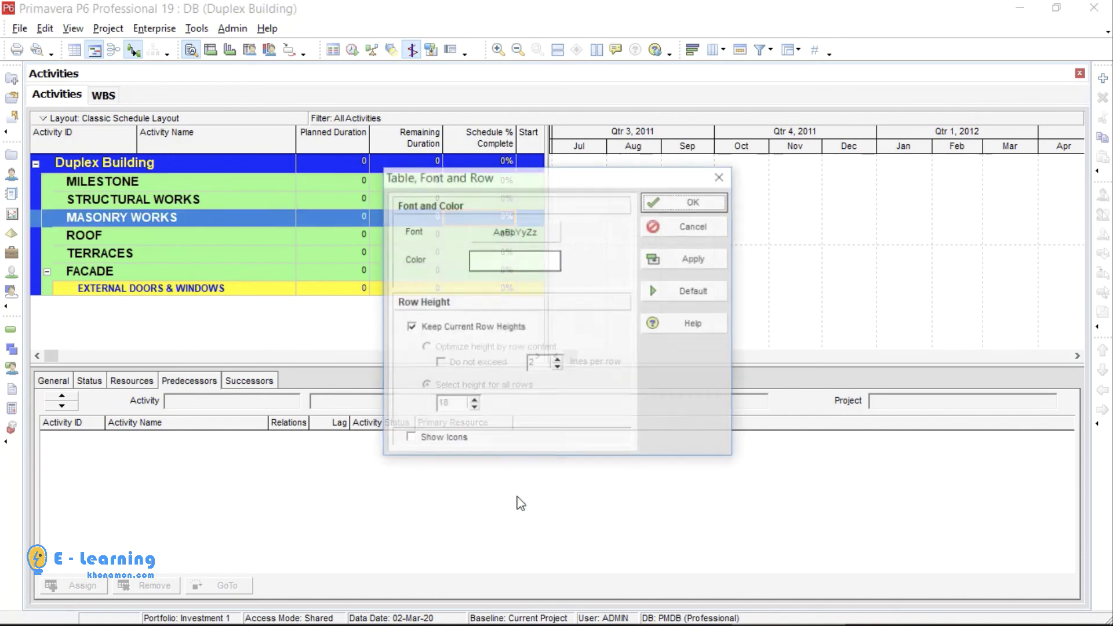
left_click(558, 239)
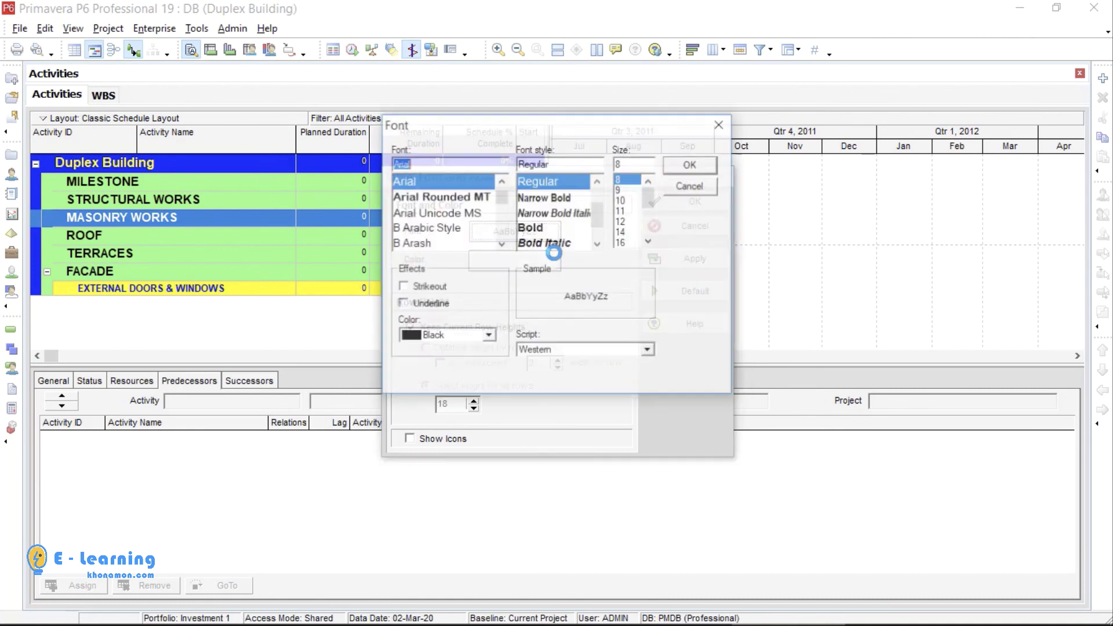
left_click(553, 231)
left_click(691, 167)
left_click(681, 259)
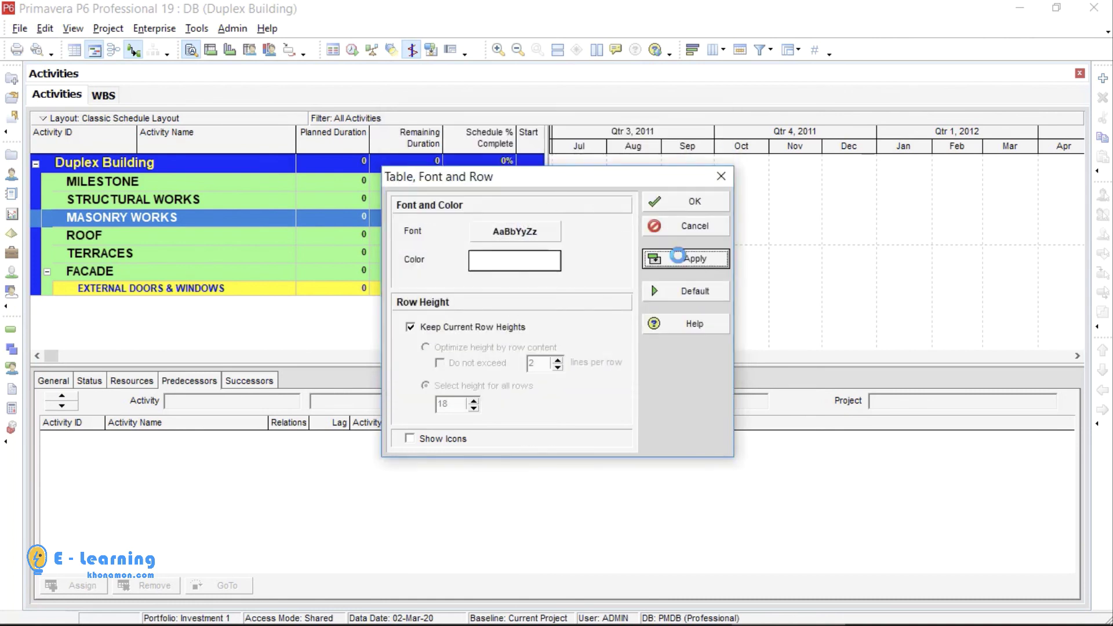
left_click(533, 235)
left_click(539, 228)
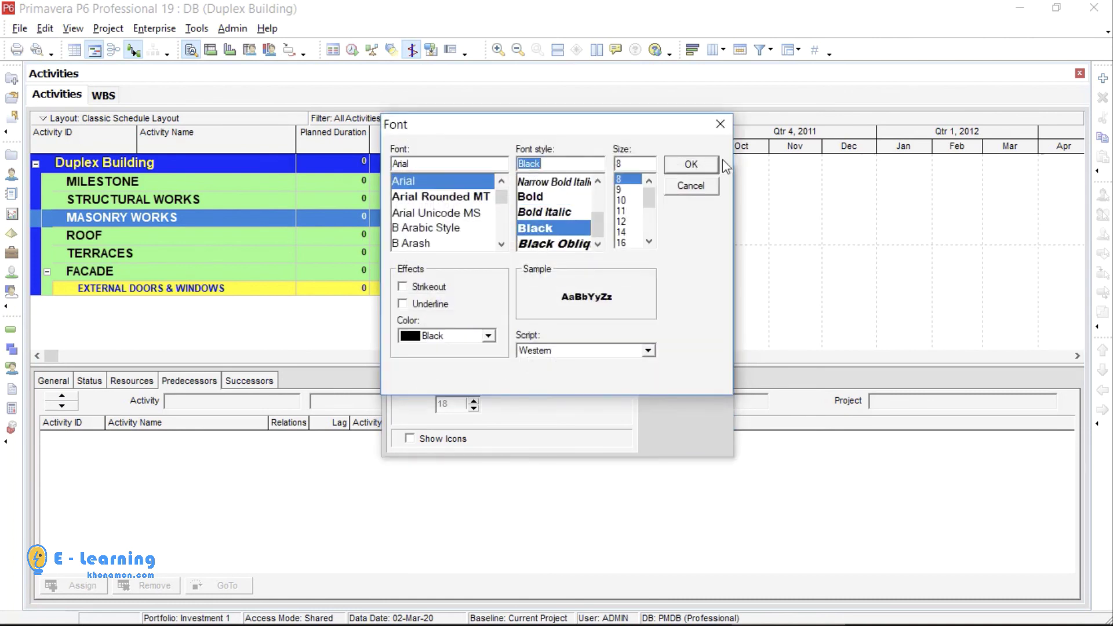
left_click(455, 336)
left_click(426, 432)
left_click(691, 165)
left_click(683, 259)
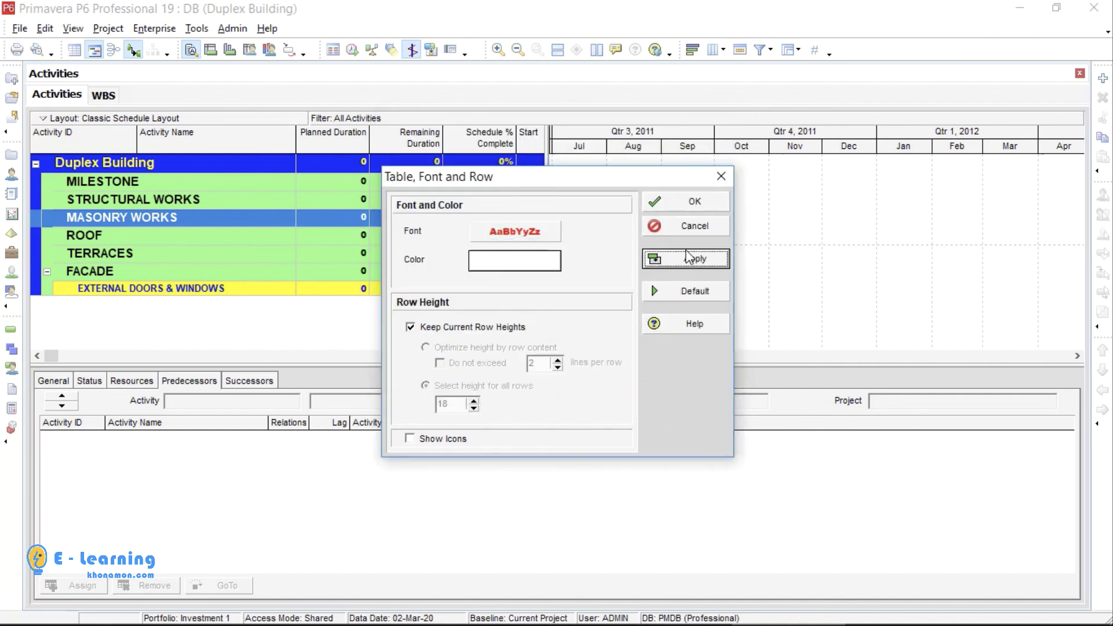
left_click(550, 266)
left_click(503, 185)
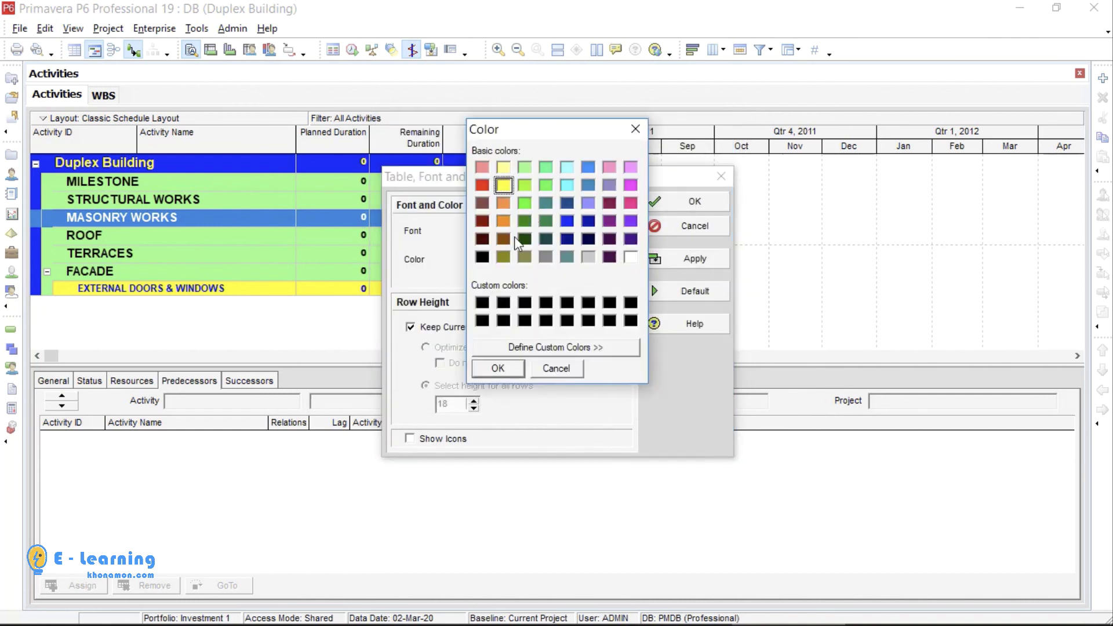
left_click(498, 368)
left_click(684, 258)
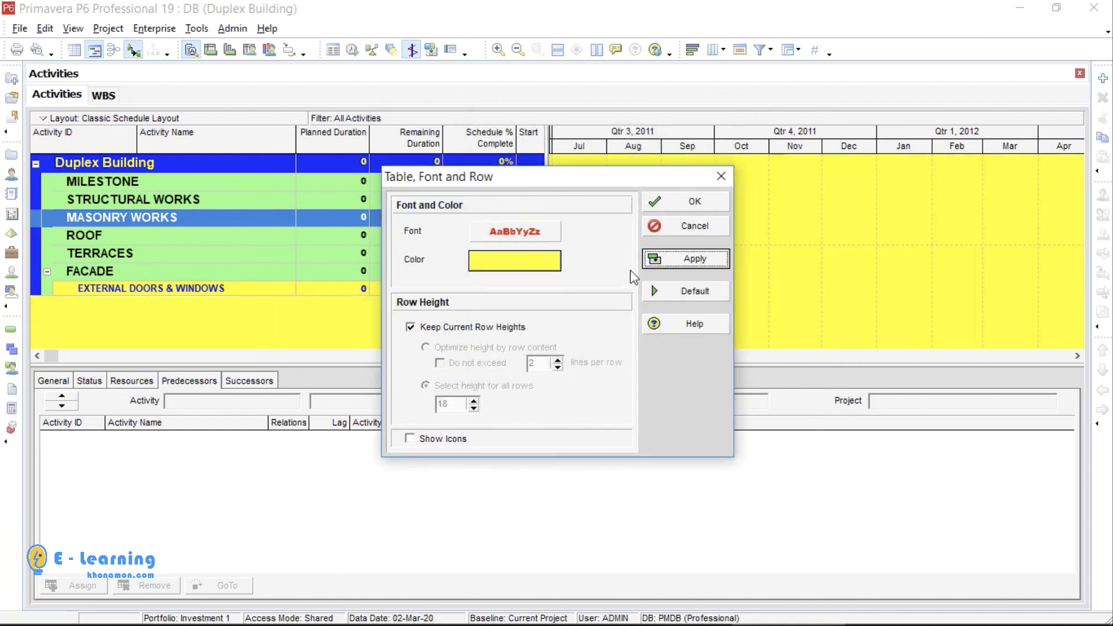
left_click(470, 328)
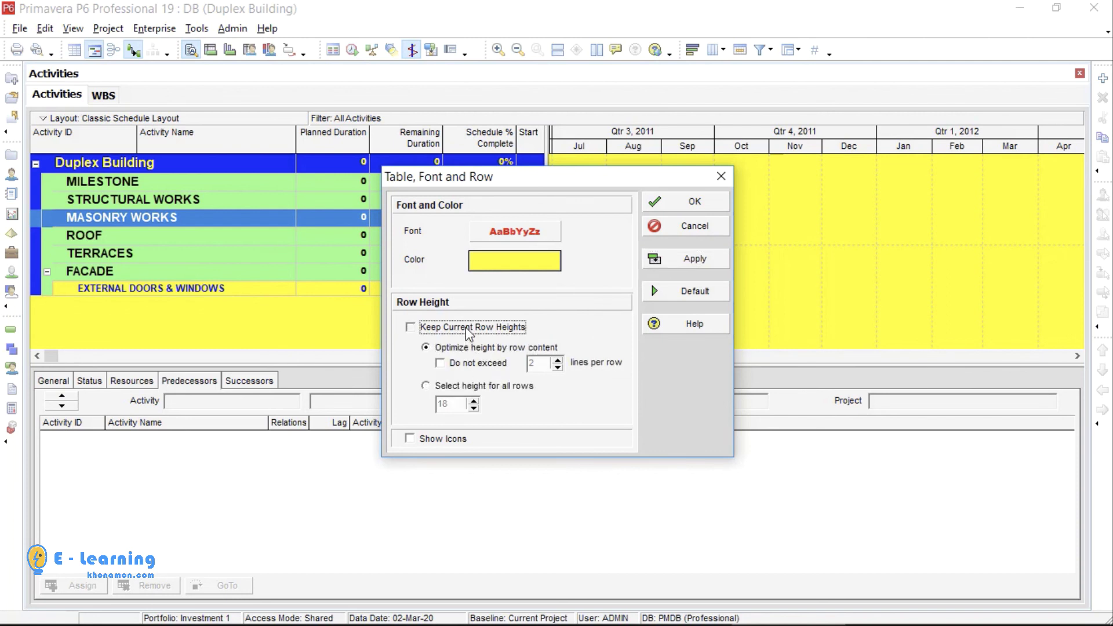
left_click(470, 328)
left_click(684, 290)
left_click(683, 202)
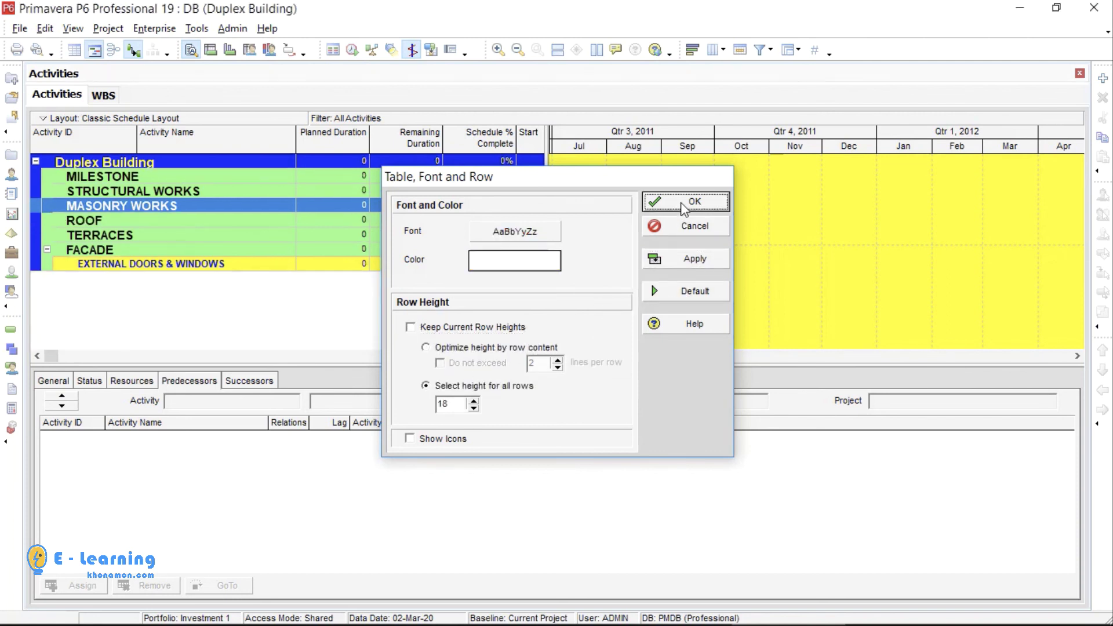